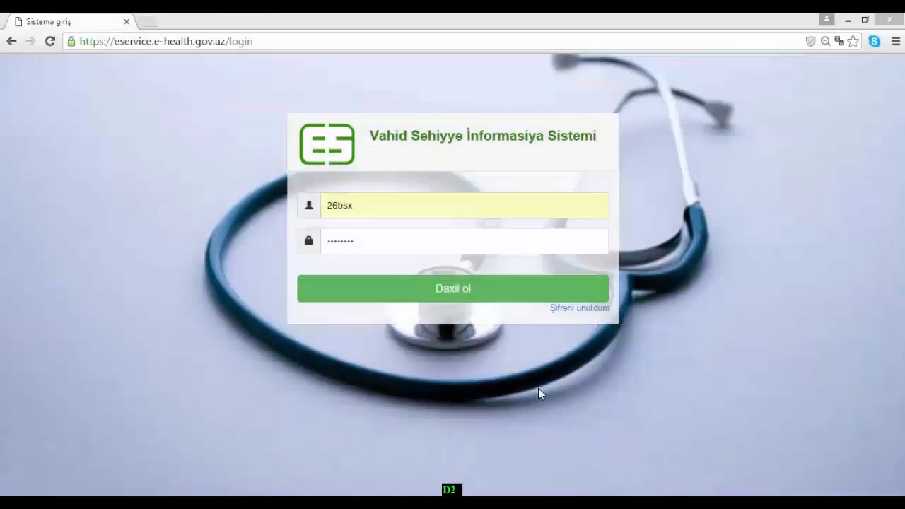
- Sign in with the username and password to reach the certificate forms page
{"action": "left_click", "coordinate": [375, 209]}
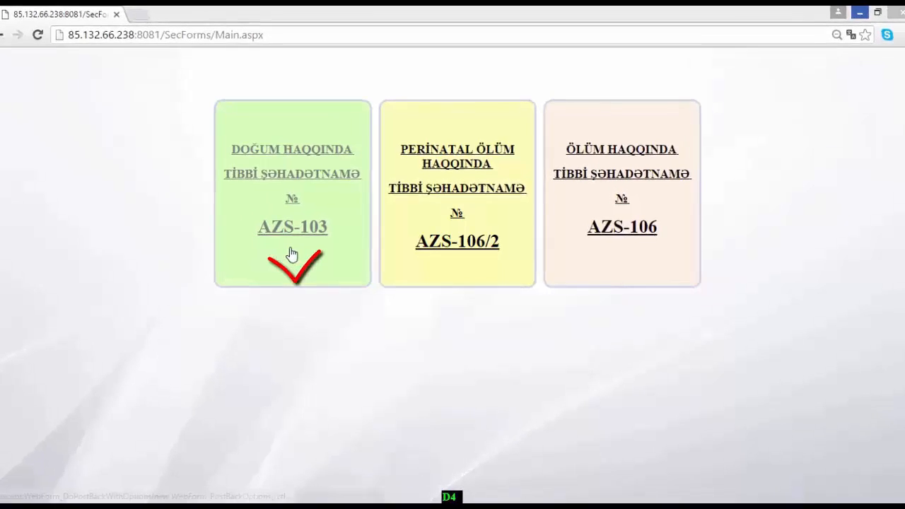
- Open the AZS-103 birth certificate search, keeping 15 as the period's start day
{"action": "left_click", "coordinate": [292, 255]}
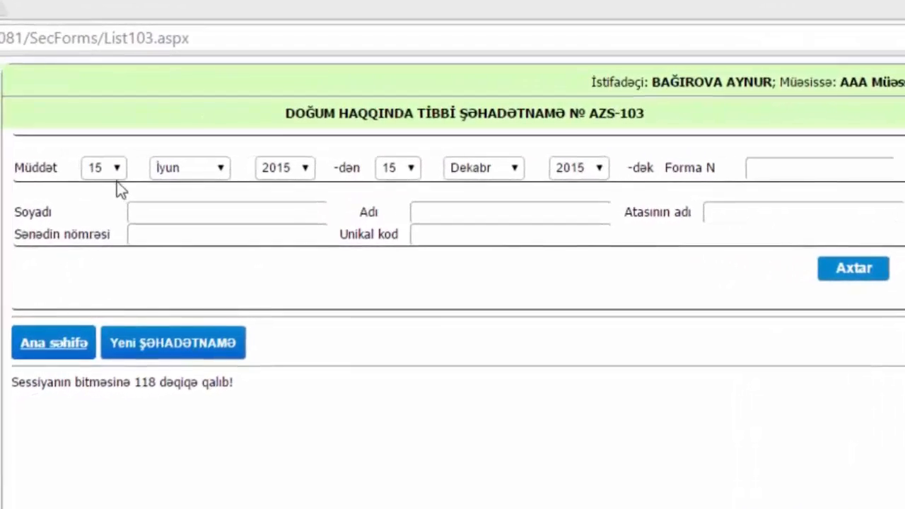
{"action": "left_click", "coordinate": [113, 173]}
{"action": "left_click", "coordinate": [113, 173]}
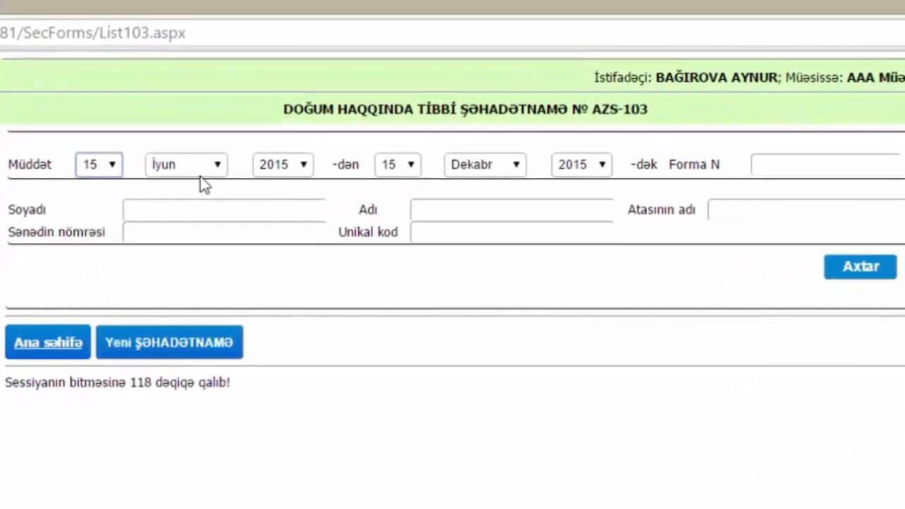
- Fill the search filters: form number 123456, document number 123456789, unique code 12345689
{"action": "left_click", "coordinate": [778, 167]}
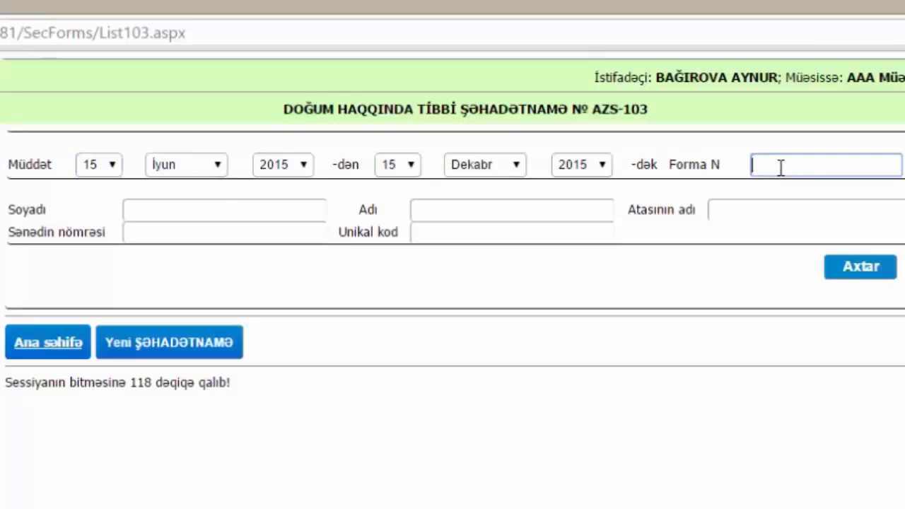
{"action": "type", "text": "123456"}
{"action": "left_click", "coordinate": [319, 210]}
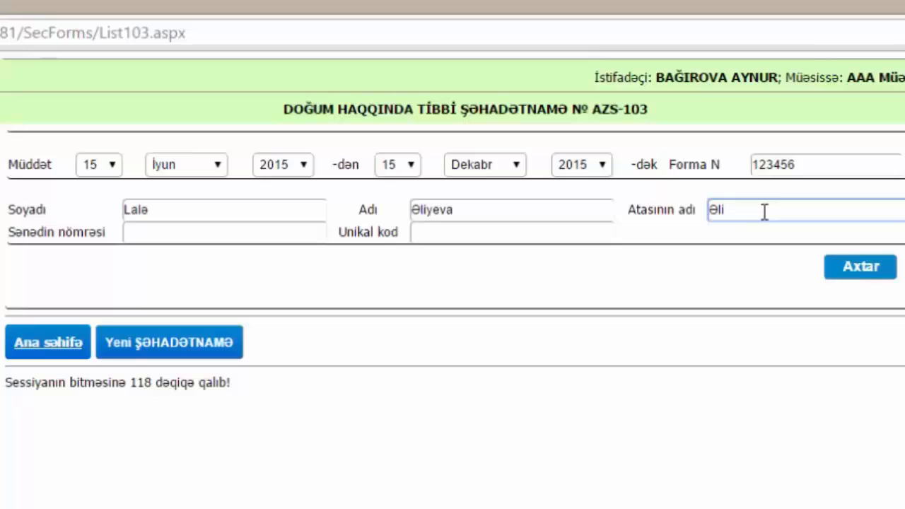
{"action": "left_click", "coordinate": [164, 235]}
{"action": "type", "text": "123456789"}
{"action": "left_click", "coordinate": [499, 233]}
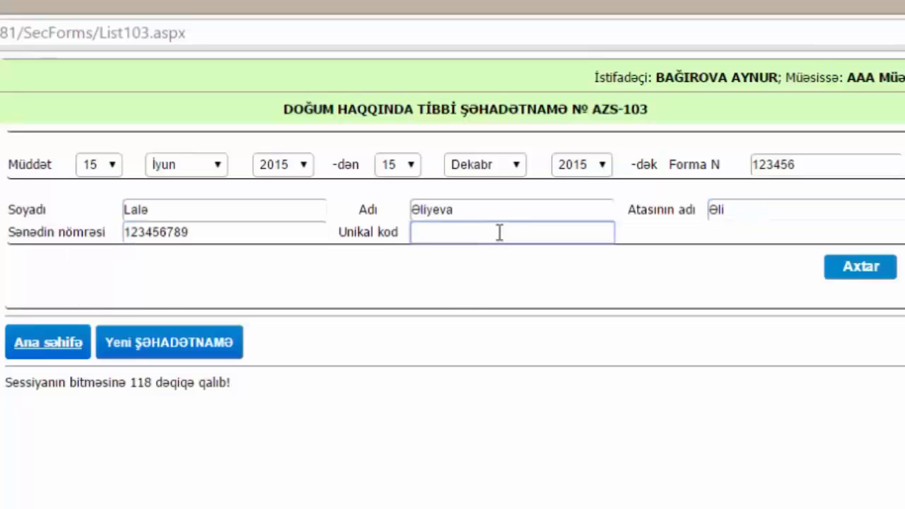
{"action": "type", "text": "12345689"}
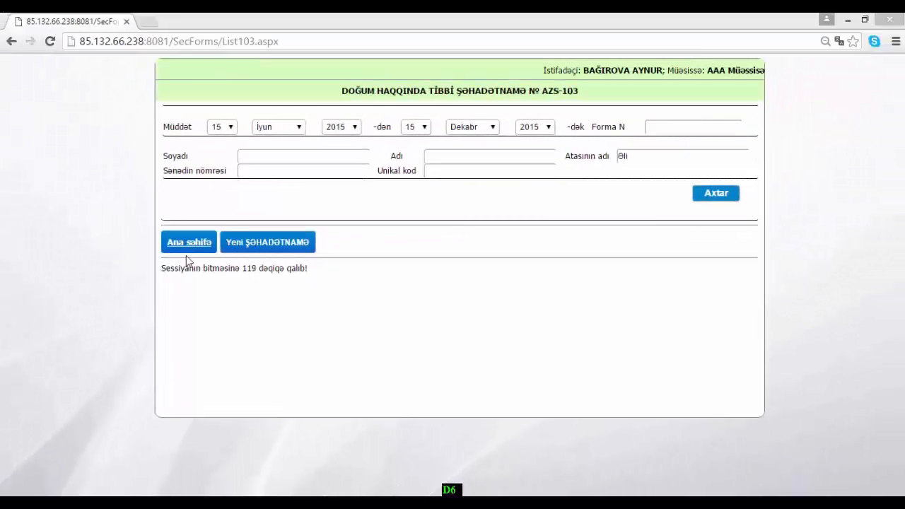
{"action": "left_click", "coordinate": [187, 249]}
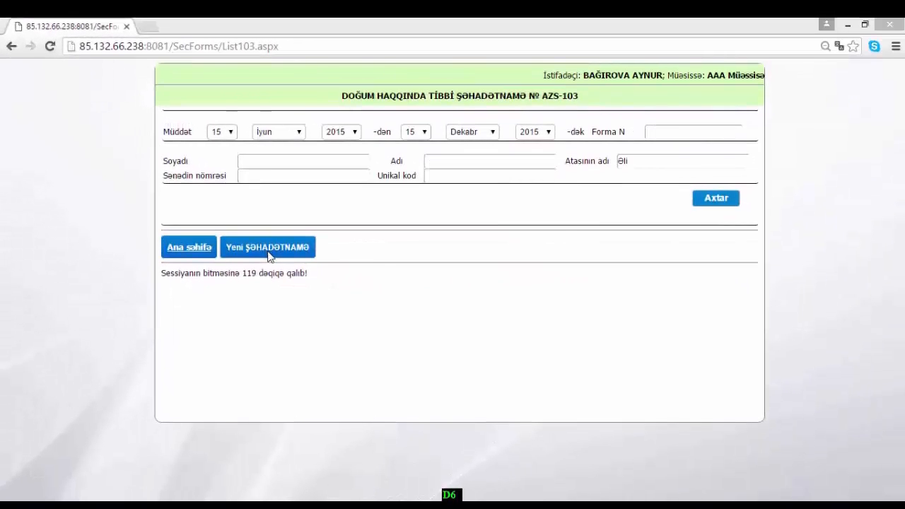
- Start a new AZS-103 certificate and select identity card as the mother's document type
{"action": "left_click", "coordinate": [268, 255]}
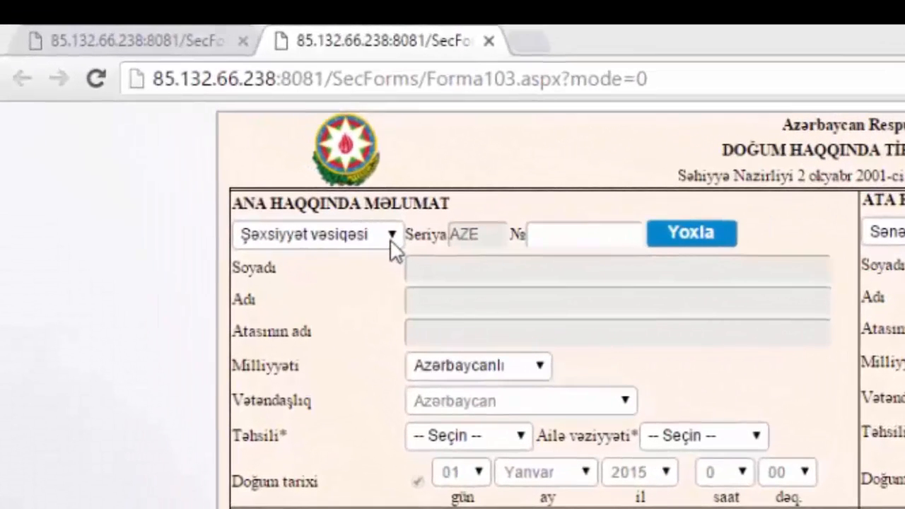
{"action": "left_click", "coordinate": [391, 237]}
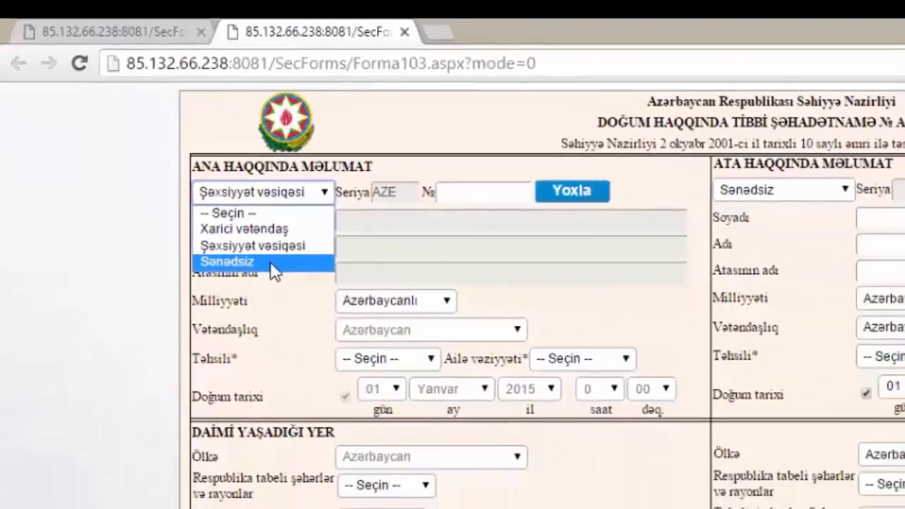
{"action": "left_click", "coordinate": [283, 213]}
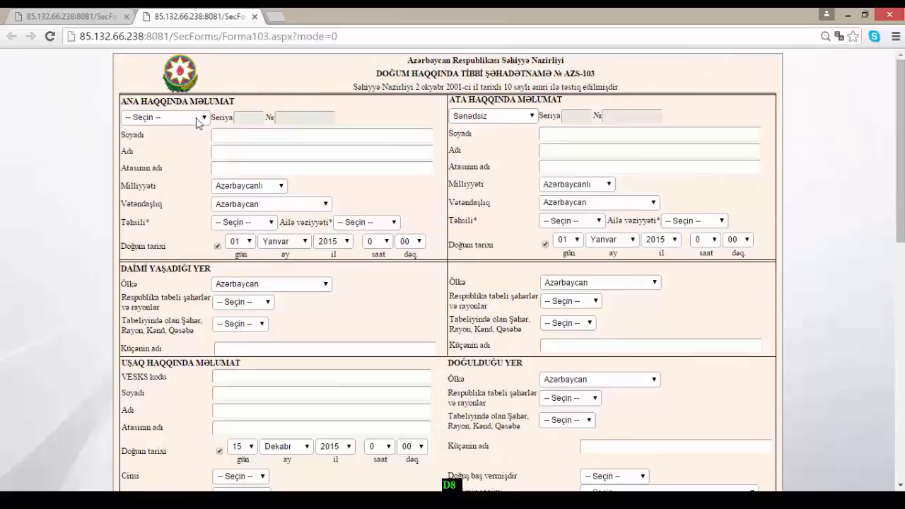
{"action": "left_click", "coordinate": [203, 119]}
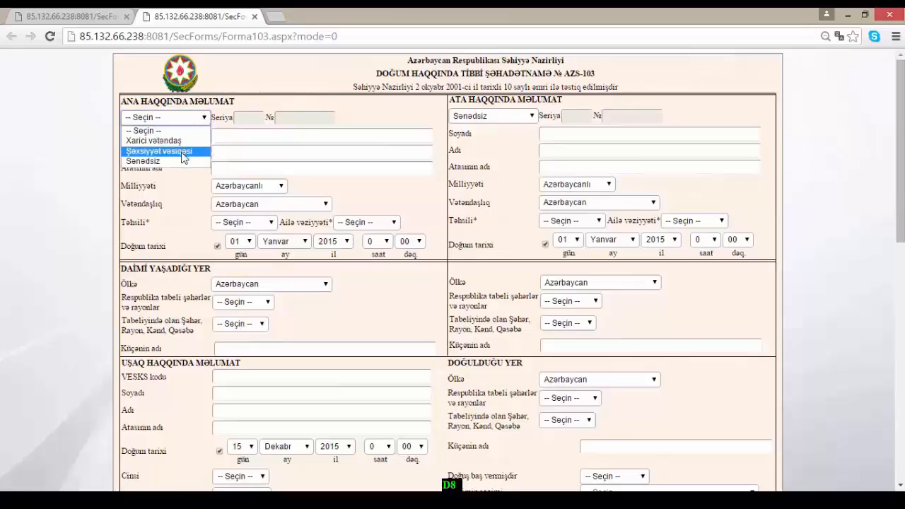
{"action": "left_click", "coordinate": [183, 151]}
- Paste the mother's ID card number, fetch her details, and set her education to Ali
{"action": "left_click", "coordinate": [299, 119]}
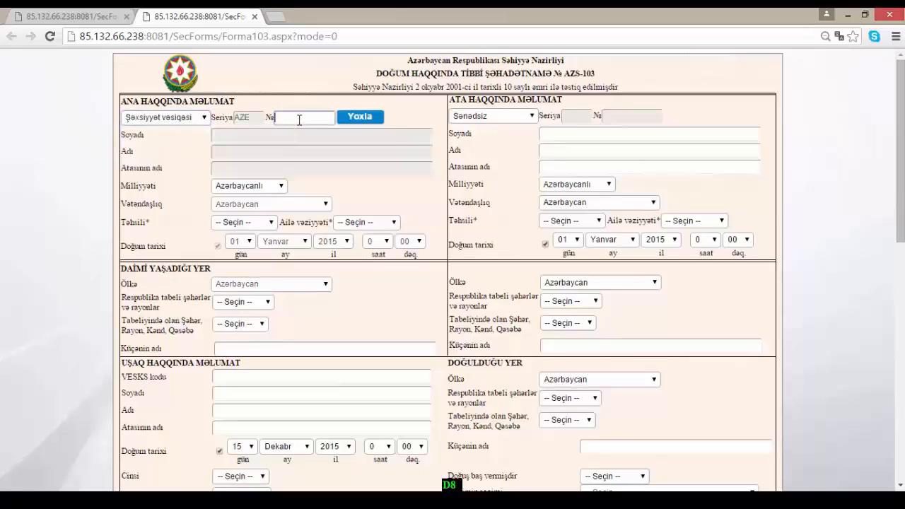
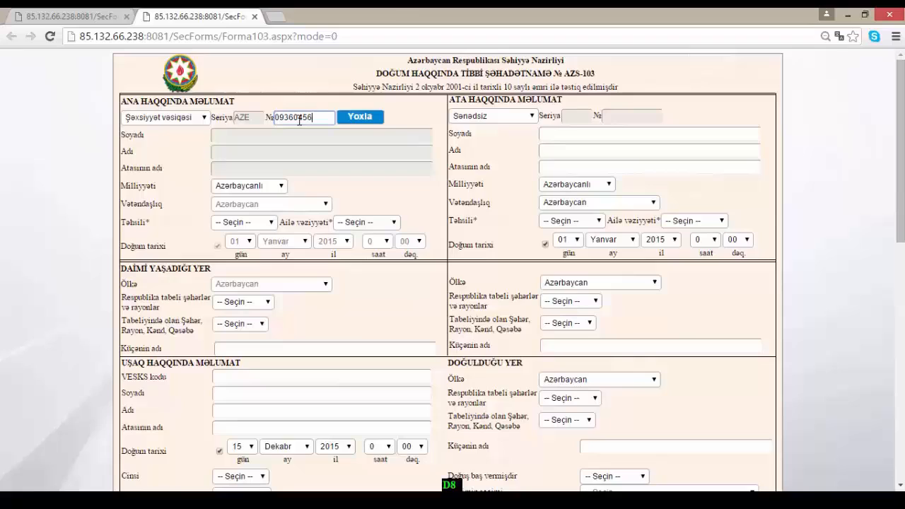
{"action": "left_click", "coordinate": [361, 118]}
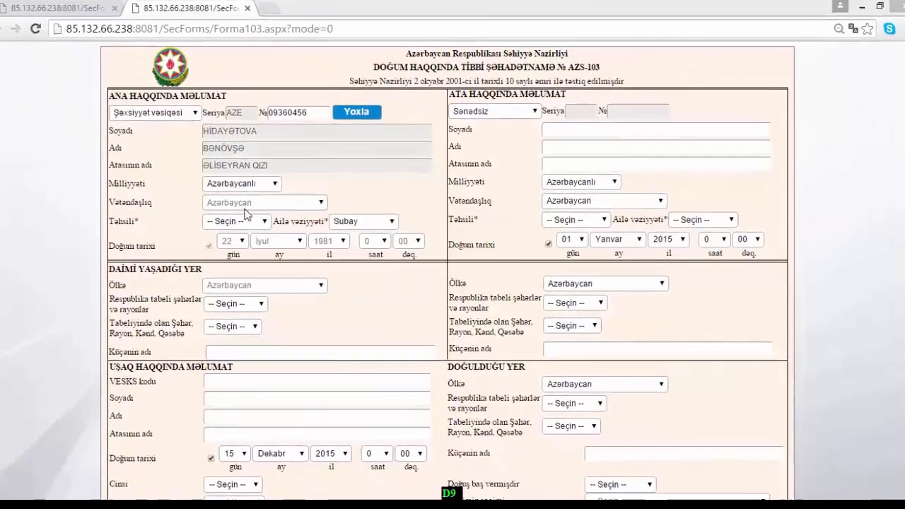
{"action": "left_click", "coordinate": [264, 224]}
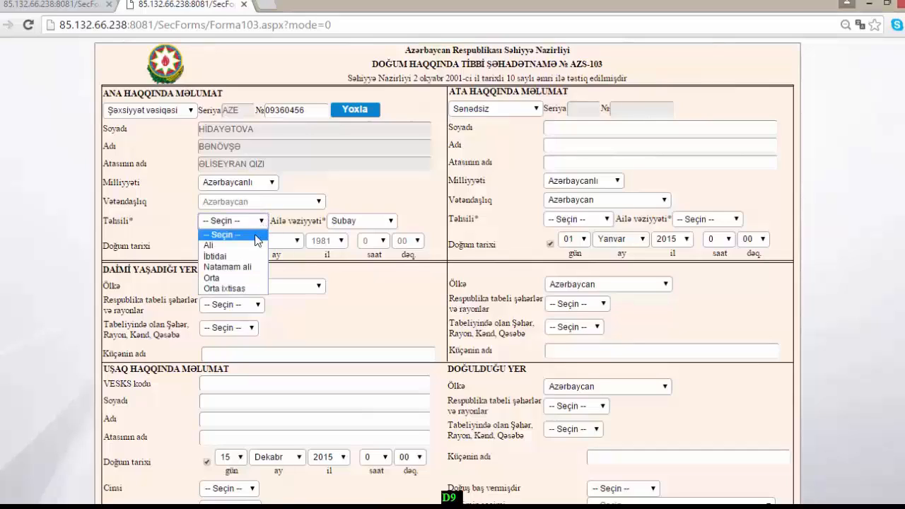
{"action": "left_click", "coordinate": [242, 248]}
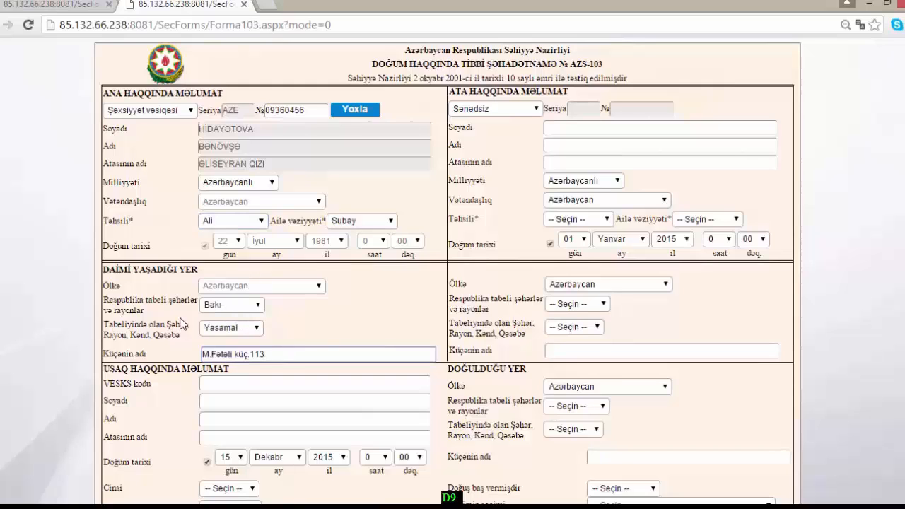
- Enter the child's surname and patronymic
{"action": "scroll", "coordinate": [236, 121], "scroll_direction": "down", "scroll_amount": 4}
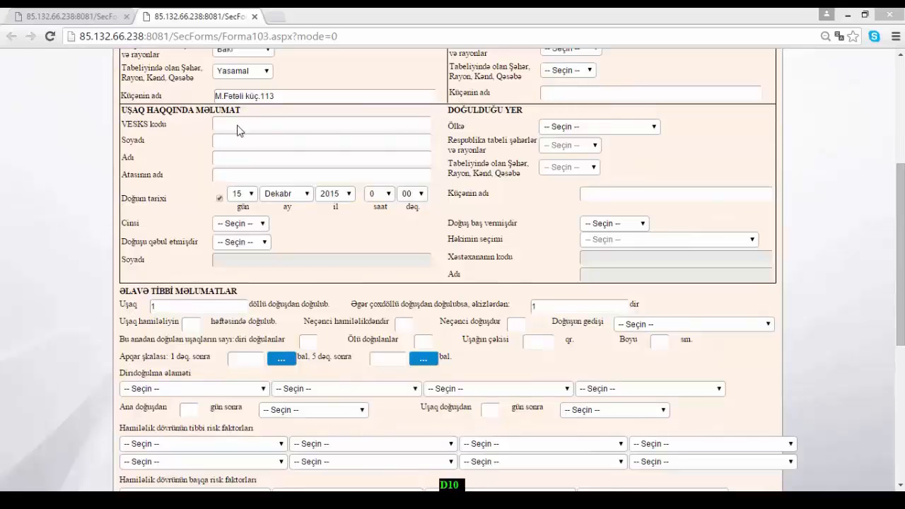
{"action": "left_click", "coordinate": [234, 143]}
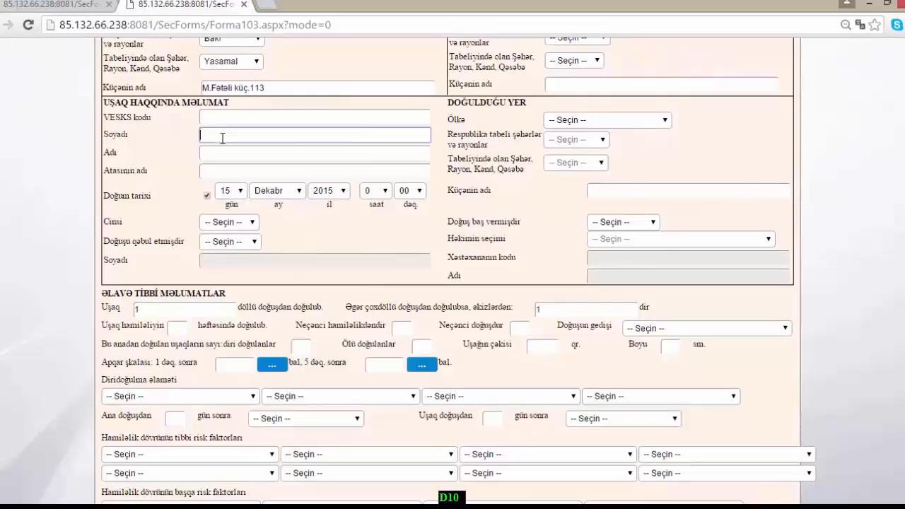
{"action": "type", "text": "Əliyev"}
{"action": "left_click", "coordinate": [221, 155]}
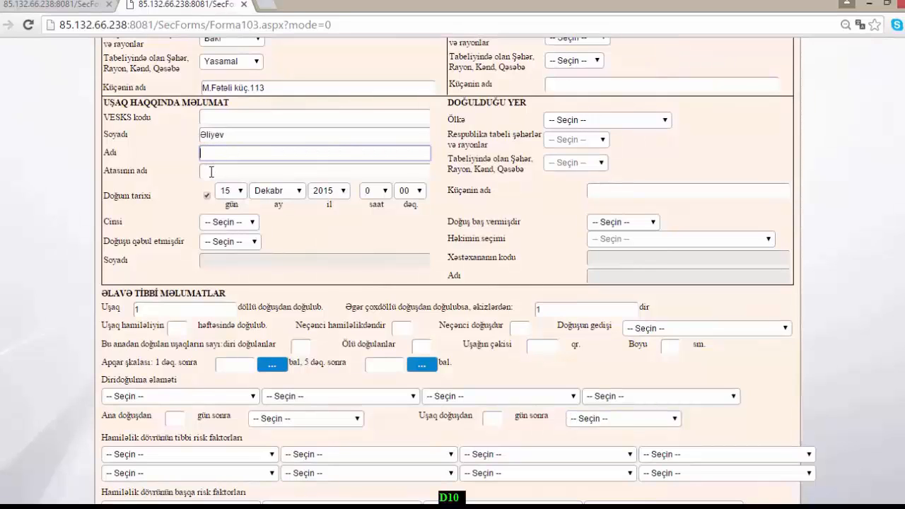
{"action": "key", "text": "Tab"}
{"action": "type", "text": "Əli"}
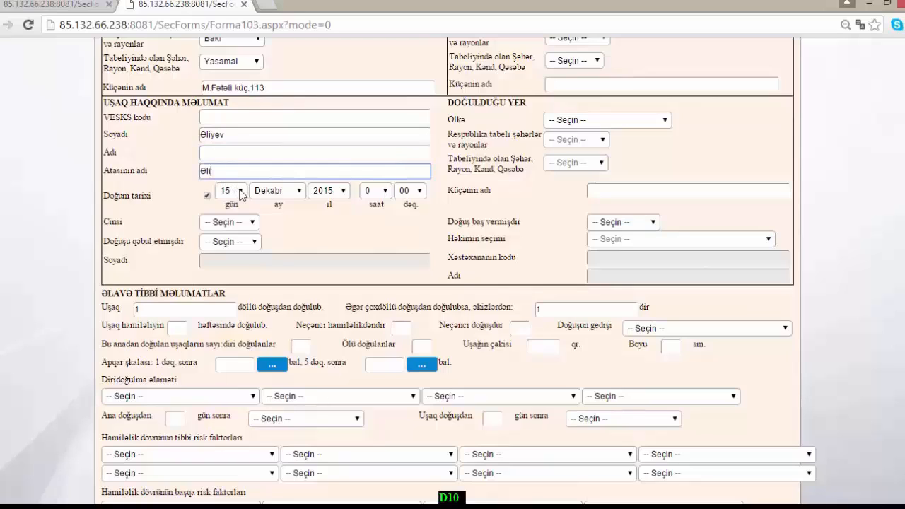
- Set the child's birth day to 11, sex kişi, and delivery attended by a doctor (həkim)
{"action": "left_click", "coordinate": [240, 191]}
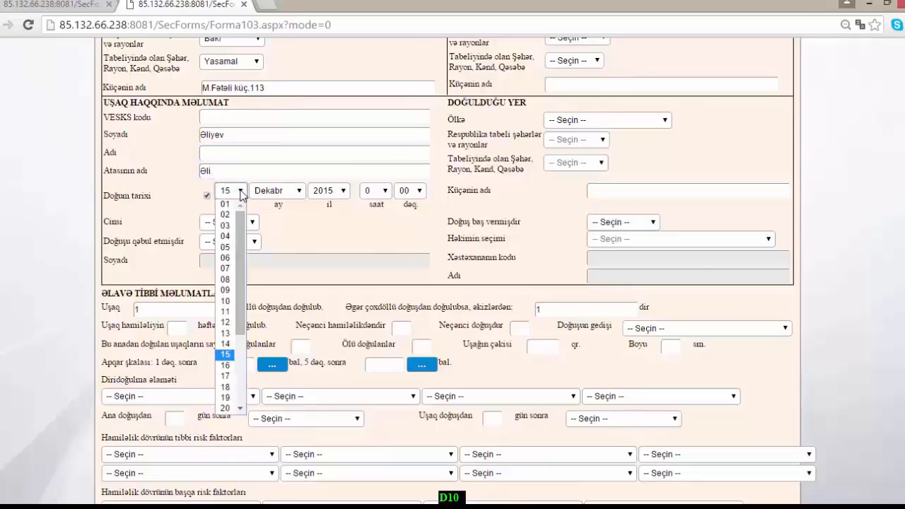
{"action": "left_click", "coordinate": [232, 312]}
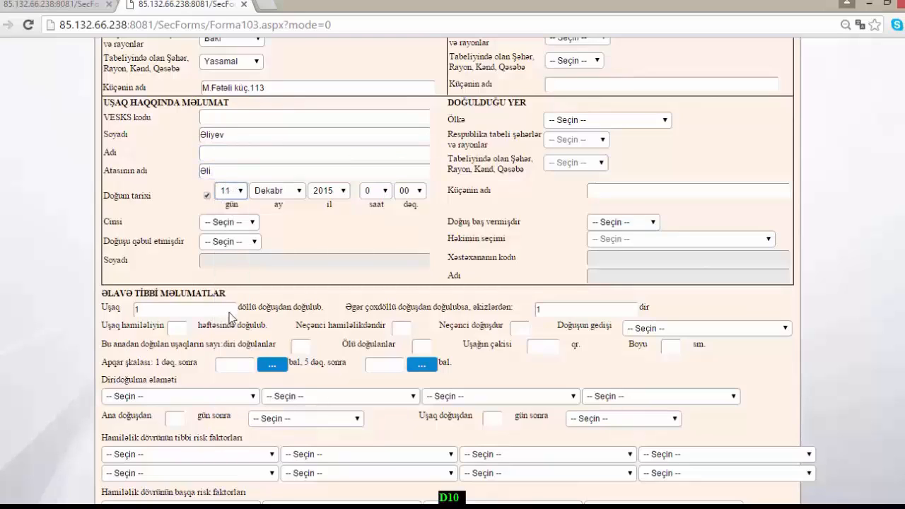
{"action": "left_click", "coordinate": [246, 225]}
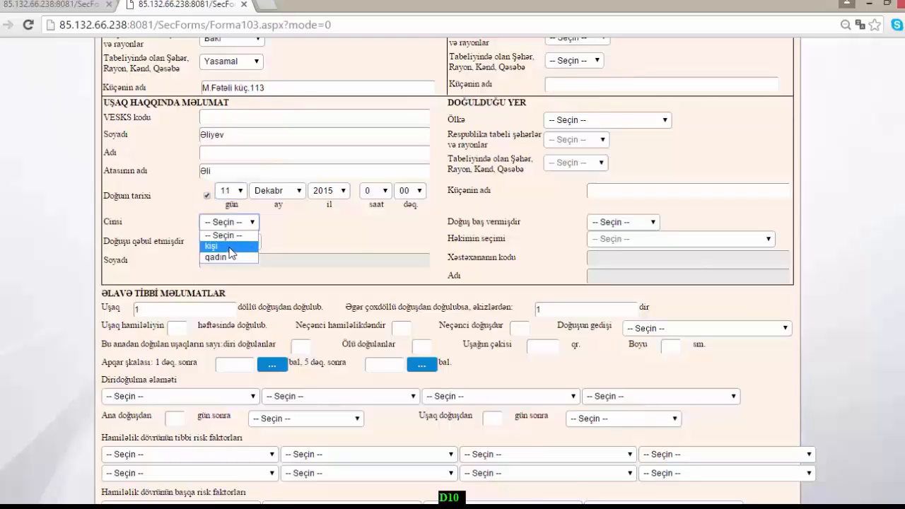
{"action": "left_click", "coordinate": [229, 246]}
{"action": "left_click", "coordinate": [244, 242]}
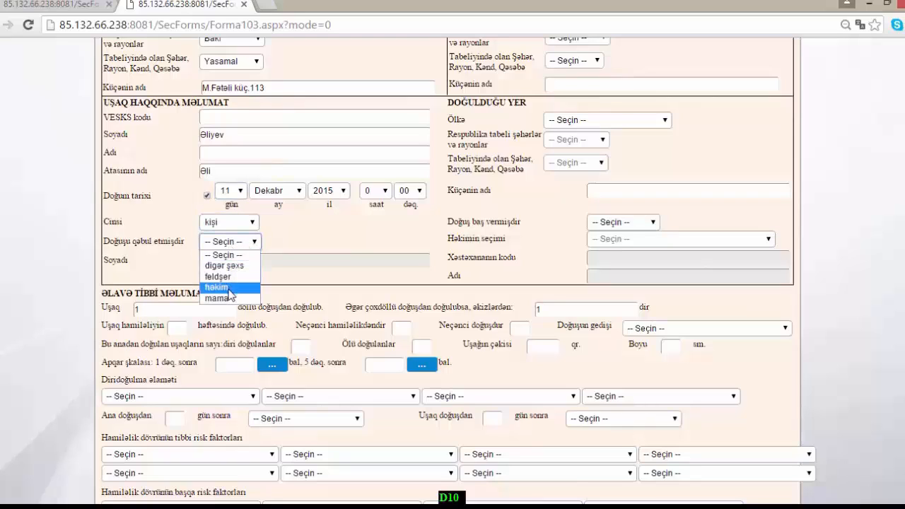
{"action": "left_click", "coordinate": [228, 288]}
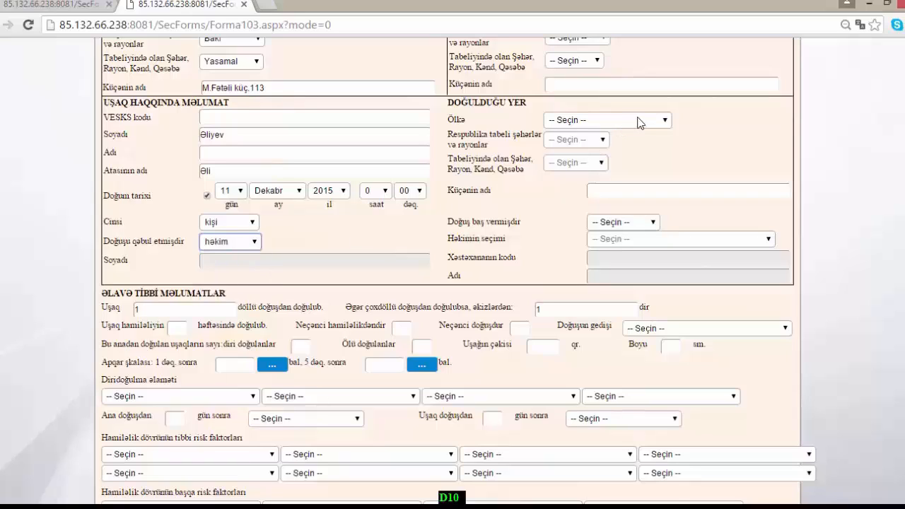
- Record the birthplace in Bakı as Xəstəxanada and choose the senior attending doctor
{"action": "left_click", "coordinate": [671, 196]}
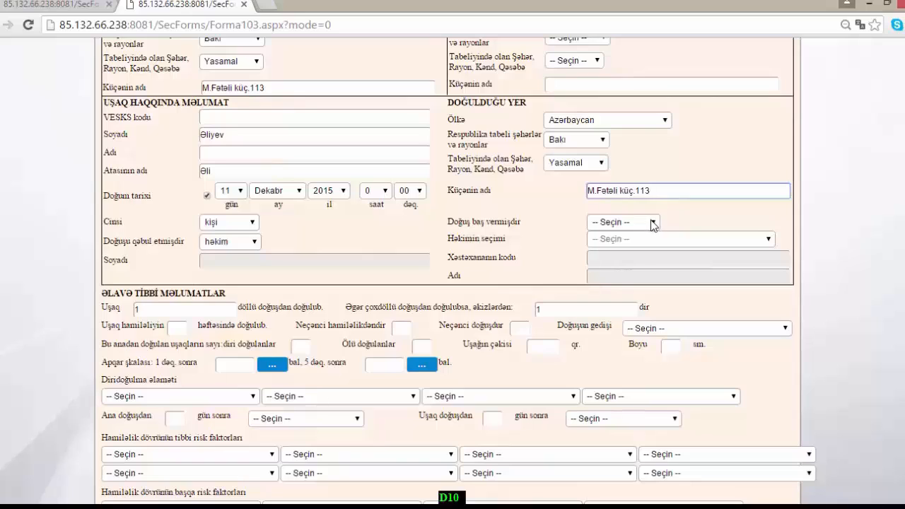
{"action": "left_click", "coordinate": [651, 222]}
{"action": "left_click", "coordinate": [636, 235]}
{"action": "key", "text": "Down"}
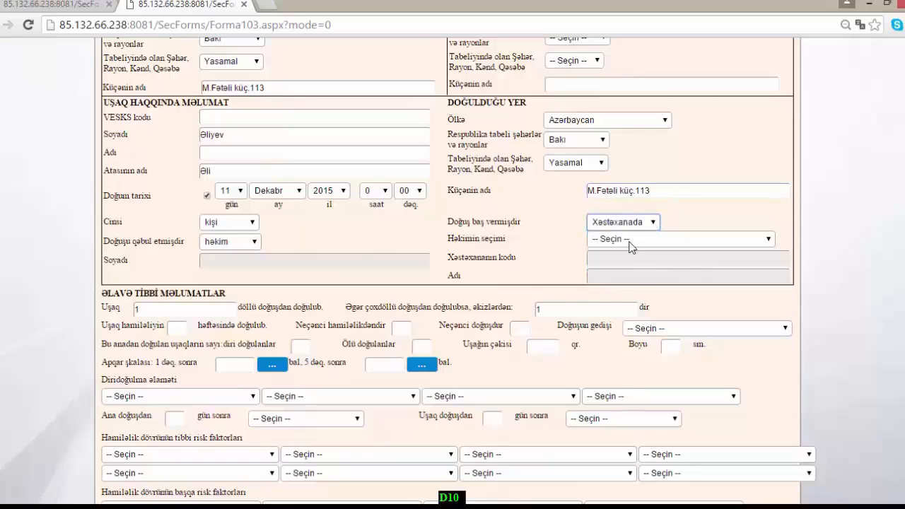
{"action": "left_click", "coordinate": [632, 246]}
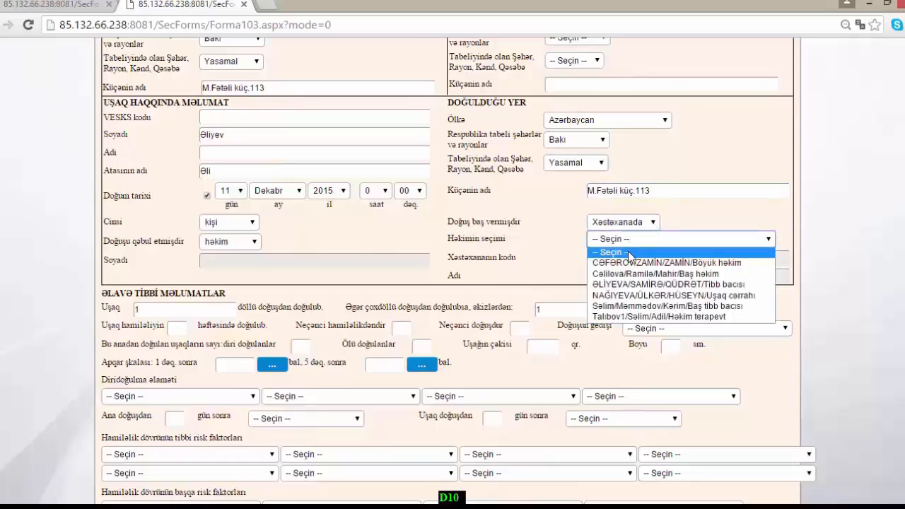
{"action": "left_click", "coordinate": [633, 262]}
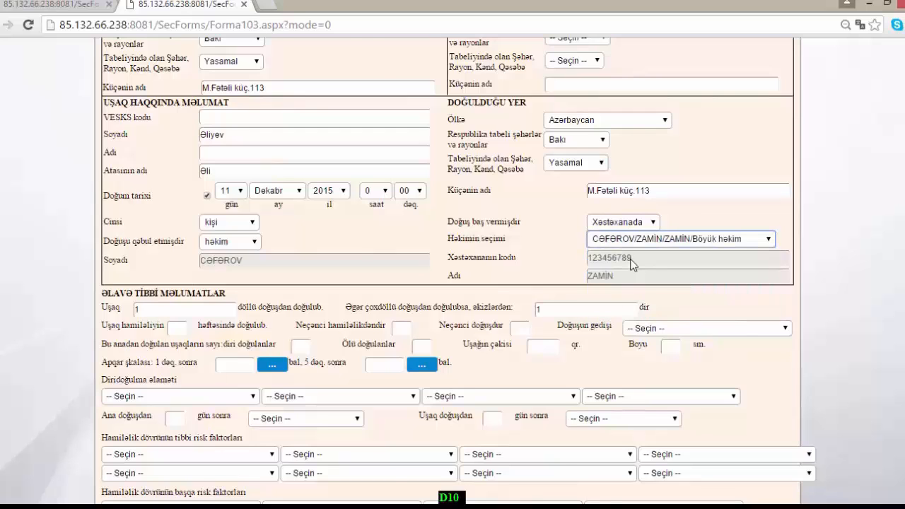
- Enter 38 weeks of gestation, pregnancy number 1 and birth order 1
{"action": "scroll", "coordinate": [183, 163], "scroll_direction": "down", "scroll_amount": 2}
{"action": "left_click", "coordinate": [183, 164]}
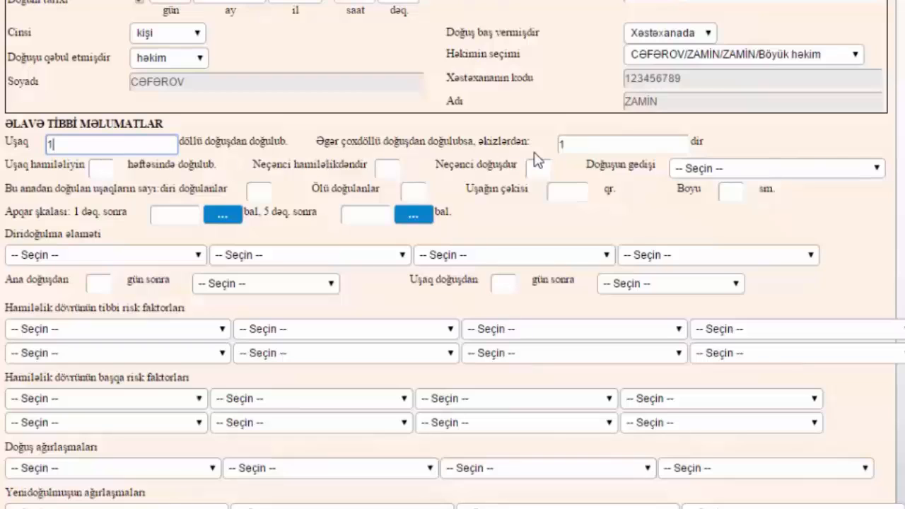
{"action": "left_click", "coordinate": [580, 145]}
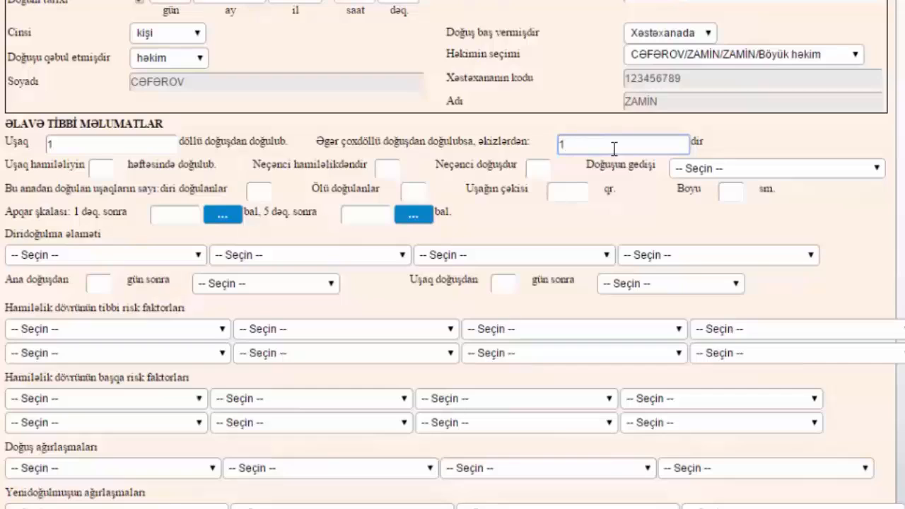
{"action": "left_click", "coordinate": [108, 168]}
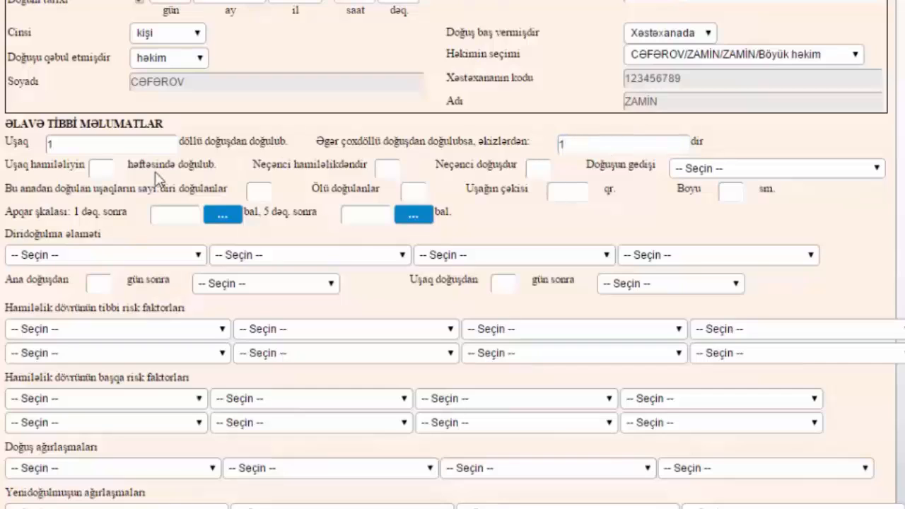
{"action": "left_click", "coordinate": [100, 168]}
{"action": "type", "text": "38"}
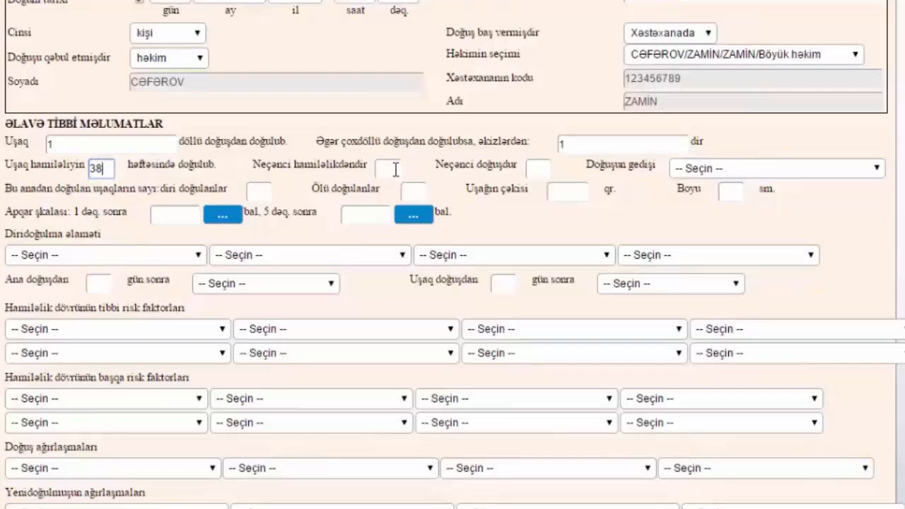
{"action": "left_click", "coordinate": [396, 169]}
{"action": "type", "text": "1"}
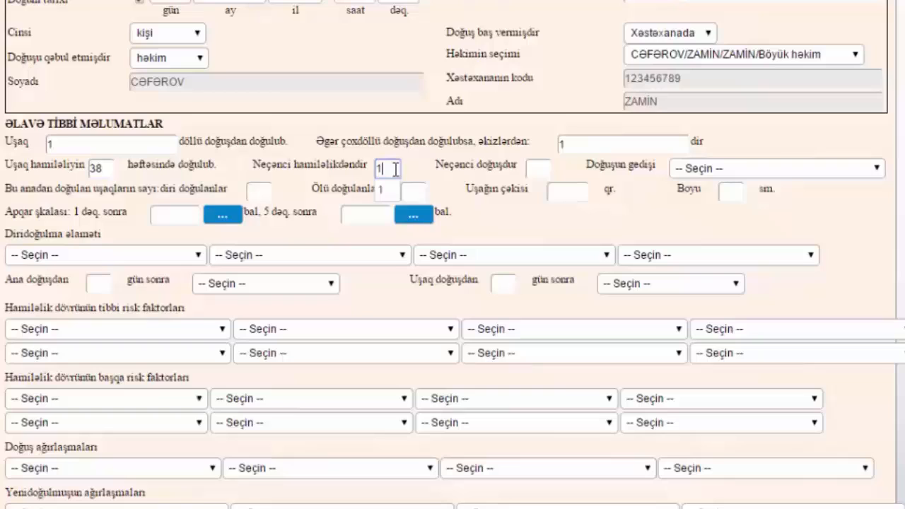
{"action": "left_click", "coordinate": [538, 165]}
{"action": "type", "text": "1"}
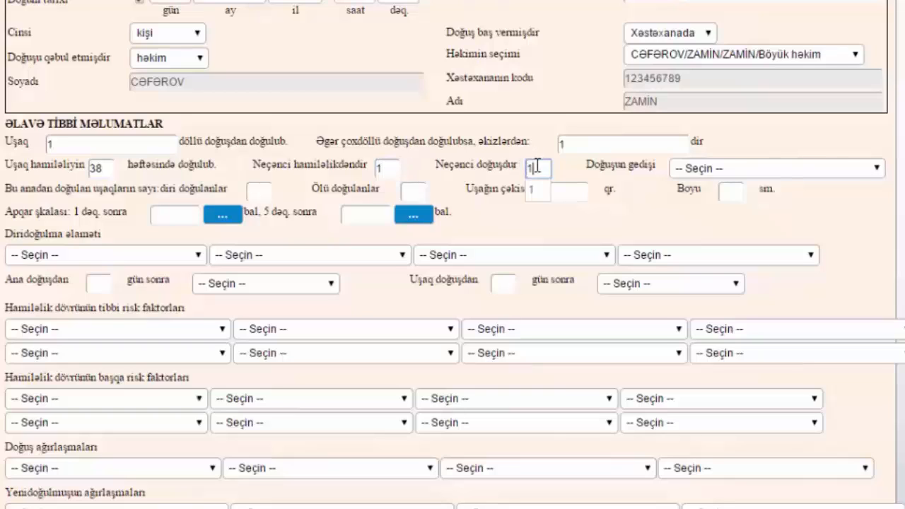
- Set delivery course to Özbaşına with 1 live-born and 0 stillborn
{"action": "left_click", "coordinate": [877, 168]}
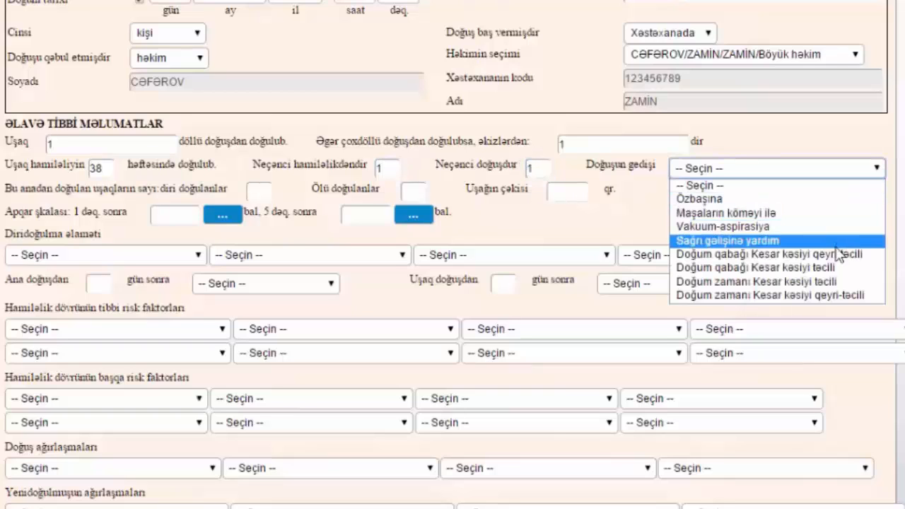
{"action": "left_click", "coordinate": [829, 200]}
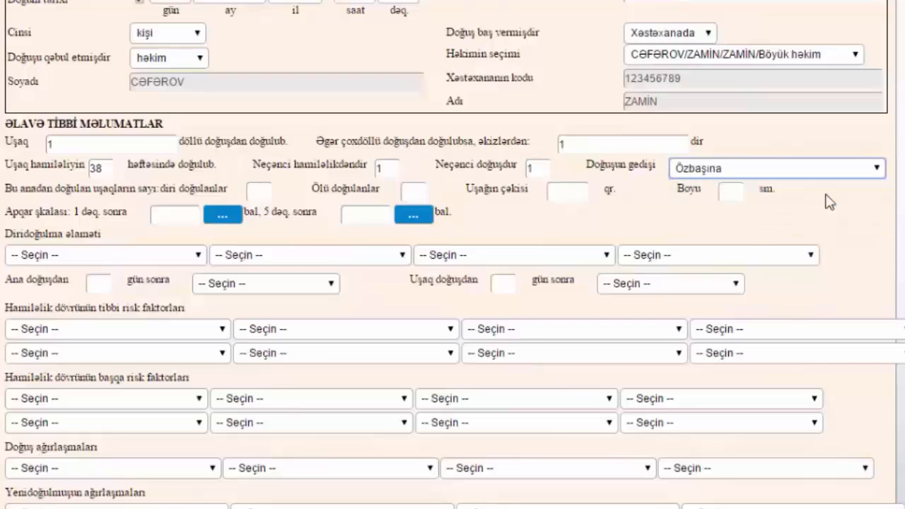
{"action": "key", "text": "Tab"}
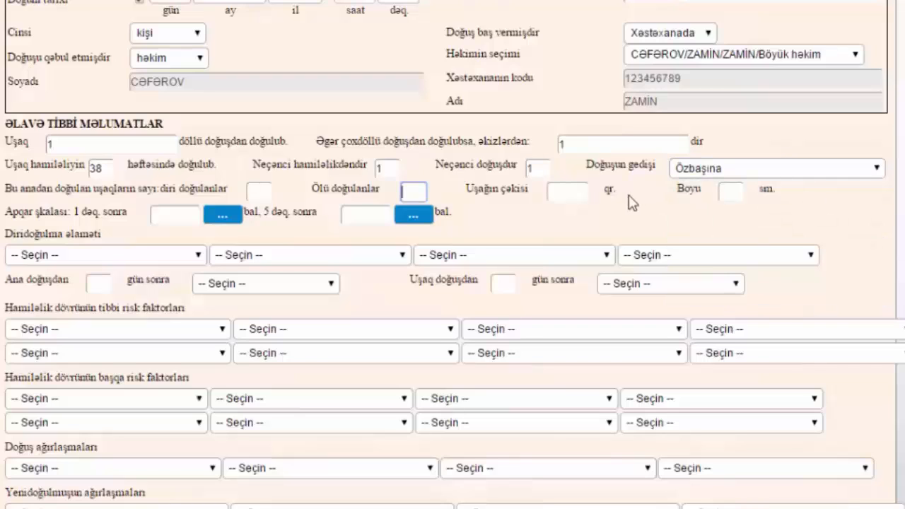
{"action": "left_click", "coordinate": [263, 191]}
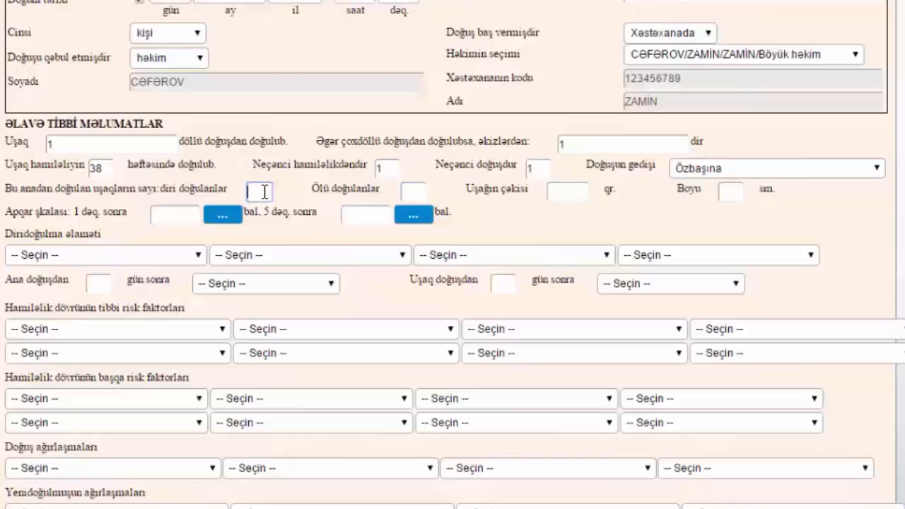
{"action": "left_click", "coordinate": [414, 189]}
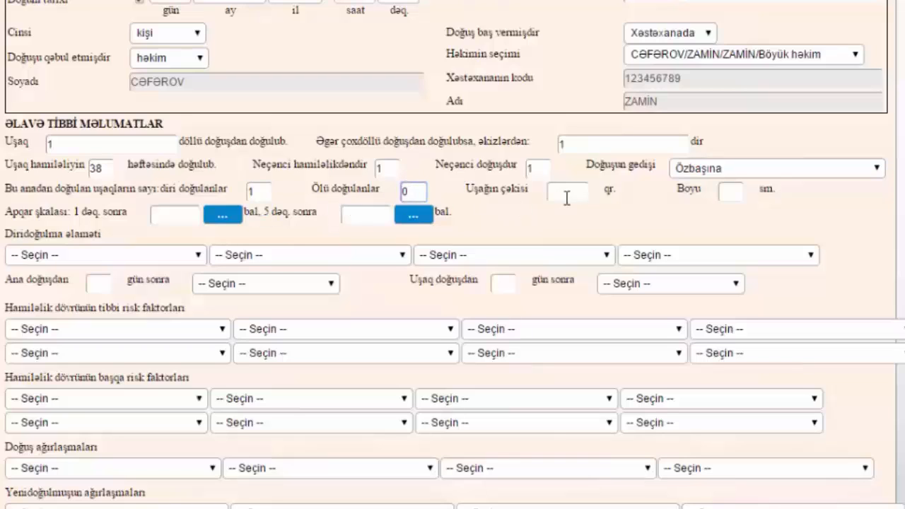
{"action": "left_click", "coordinate": [671, 234]}
- Enter the baby's weight as 3500 g and length as 52 cm
{"action": "left_click", "coordinate": [569, 193]}
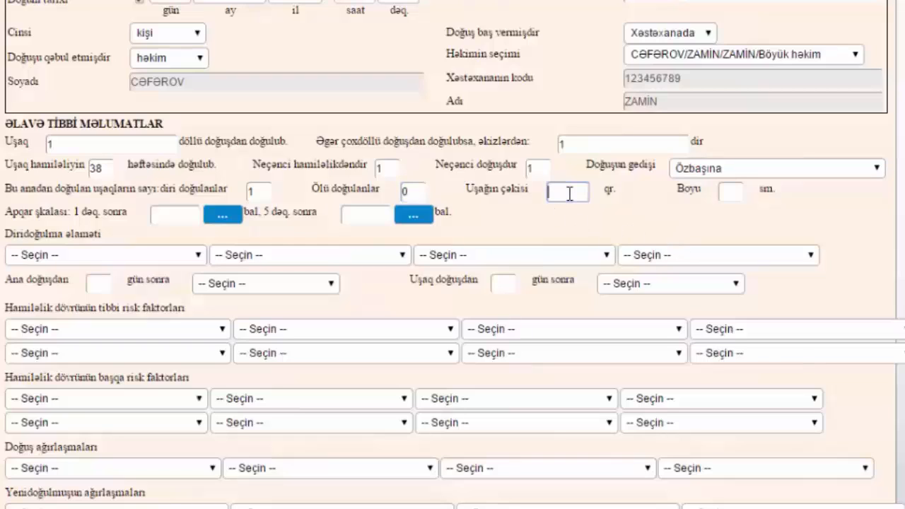
{"action": "type", "text": "3500"}
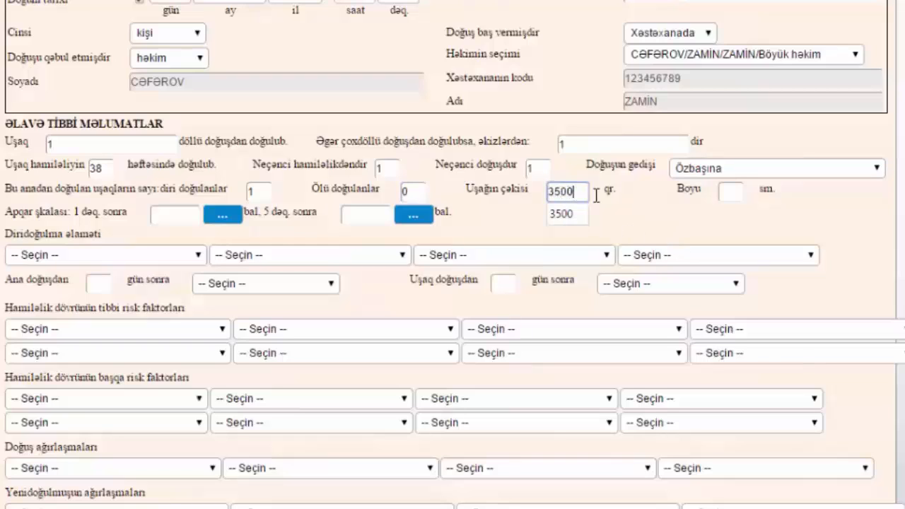
{"action": "left_click", "coordinate": [731, 193]}
{"action": "type", "text": "52"}
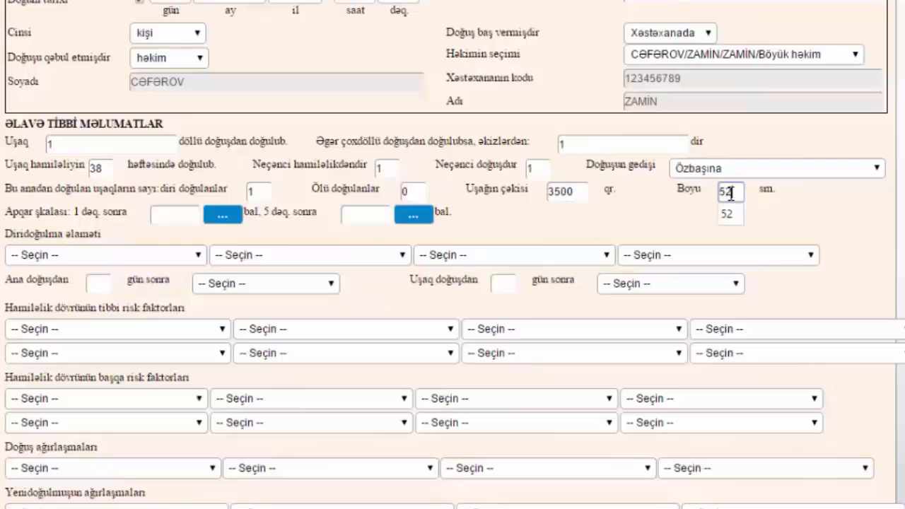
{"action": "left_click", "coordinate": [778, 217]}
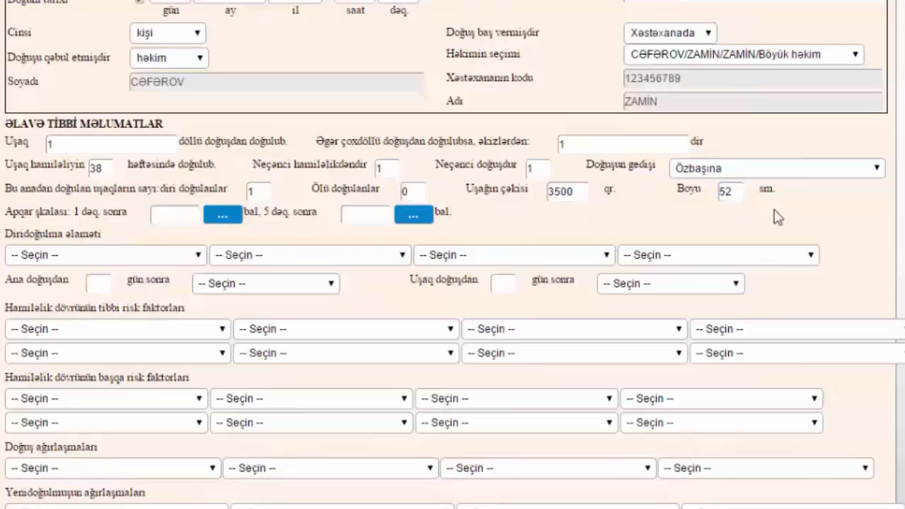
{"action": "scroll", "coordinate": [778, 217], "scroll_direction": "down", "scroll_amount": 1}
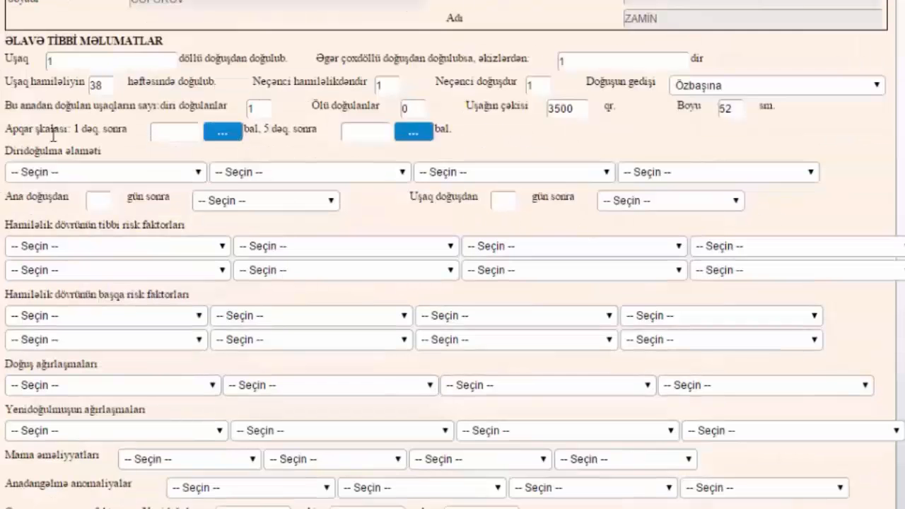
- Score Apgar 8: heart rate over 100, rhythmic breathing, weak flexion, grimace, pink skin
{"action": "left_click", "coordinate": [222, 135]}
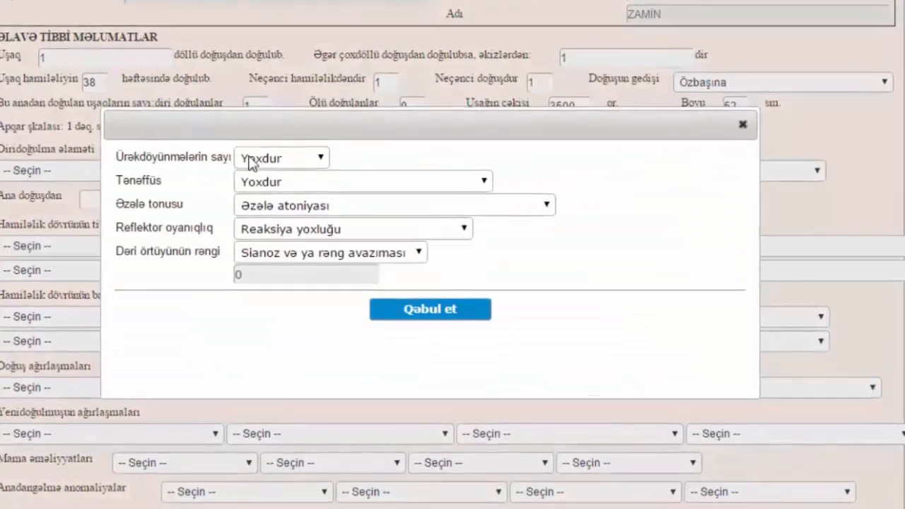
{"action": "left_click", "coordinate": [297, 154]}
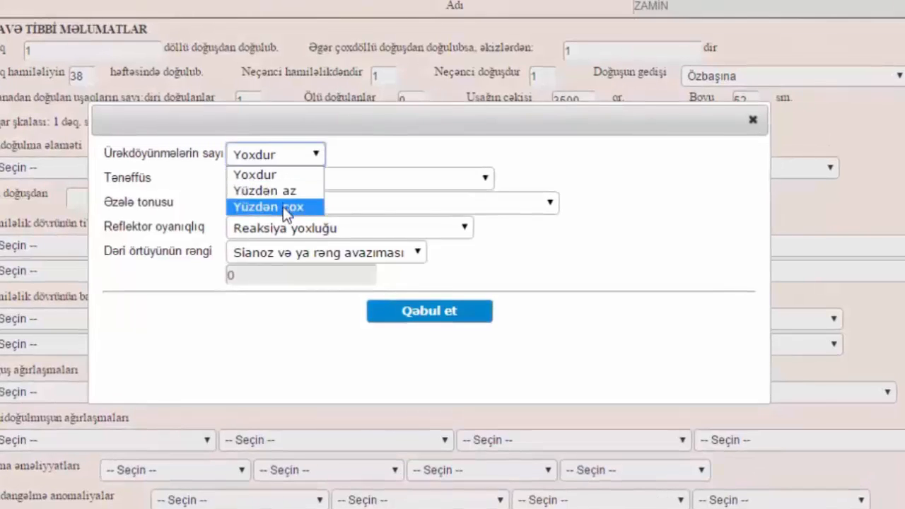
{"action": "left_click", "coordinate": [283, 205]}
{"action": "left_click", "coordinate": [283, 178]}
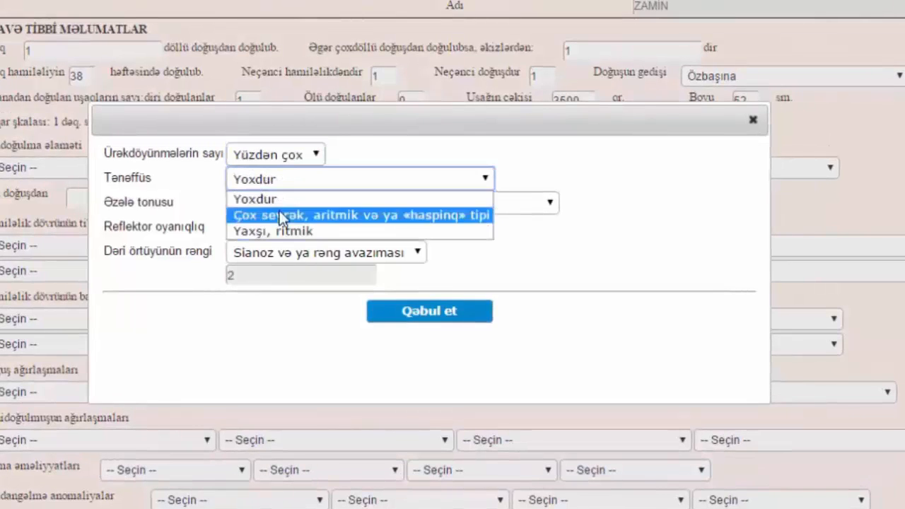
{"action": "left_click", "coordinate": [278, 231]}
{"action": "left_click", "coordinate": [275, 202]}
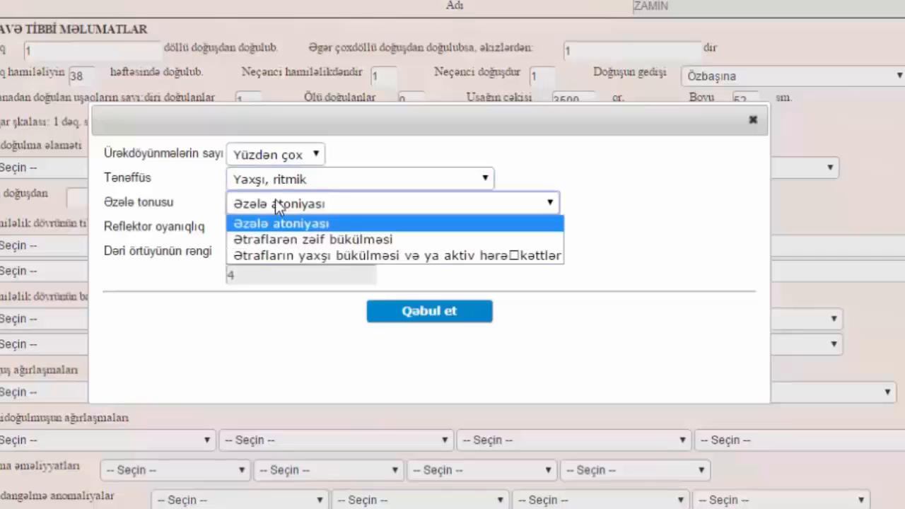
{"action": "left_click", "coordinate": [272, 239]}
{"action": "left_click", "coordinate": [271, 229]}
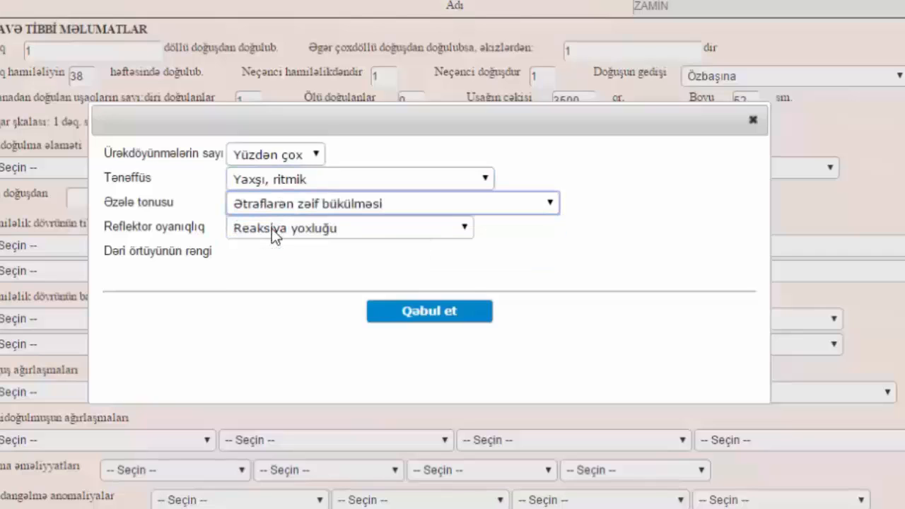
{"action": "left_click", "coordinate": [269, 262]}
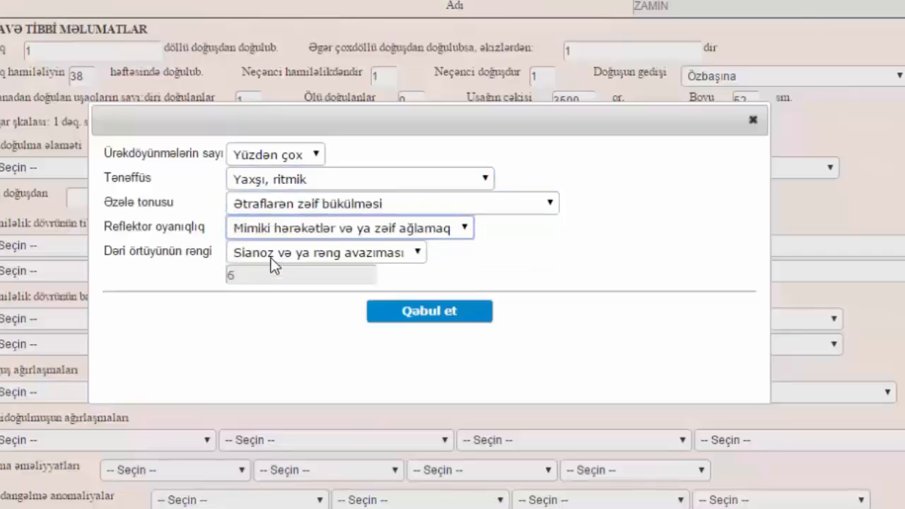
{"action": "left_click", "coordinate": [269, 256]}
{"action": "left_click", "coordinate": [263, 308]}
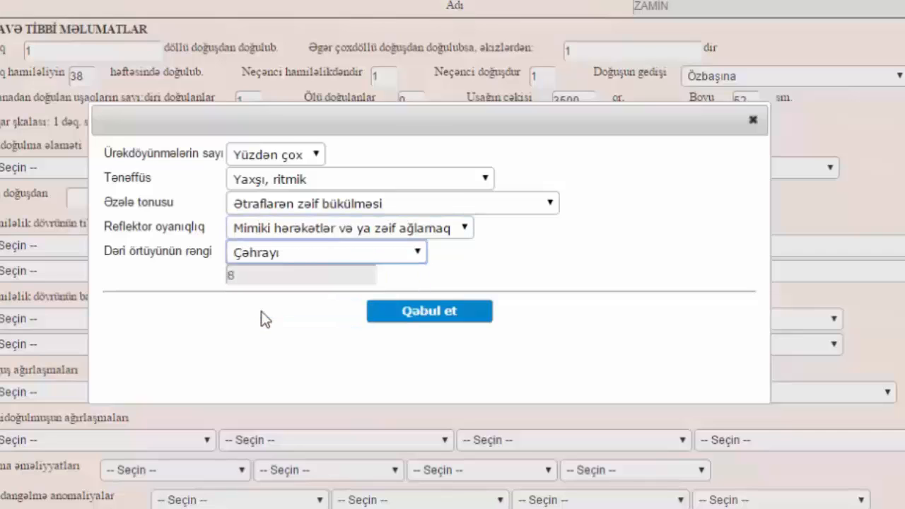
{"action": "left_click", "coordinate": [433, 316]}
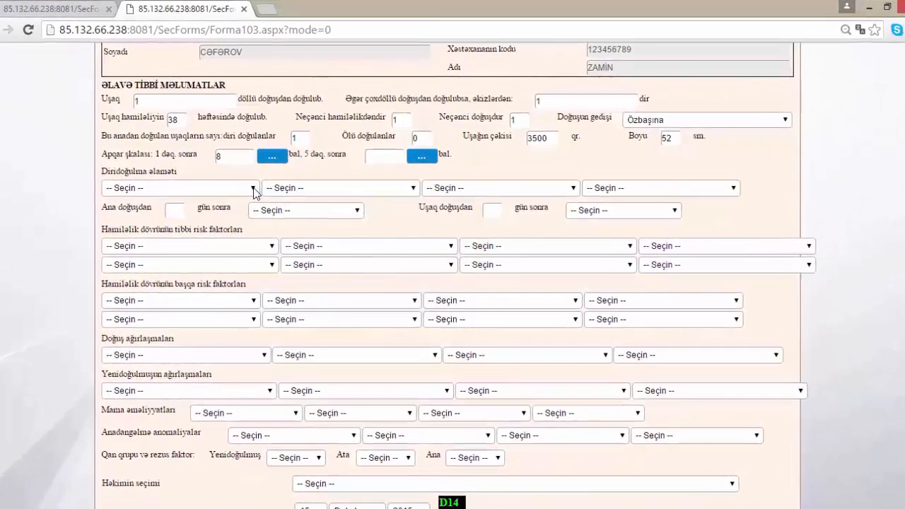
- Mark Tənəffüs and Ürəkdöyünmə as live-birth signs and record discharge home (evə yazılıb) after 3 days
{"action": "left_click", "coordinate": [253, 189]}
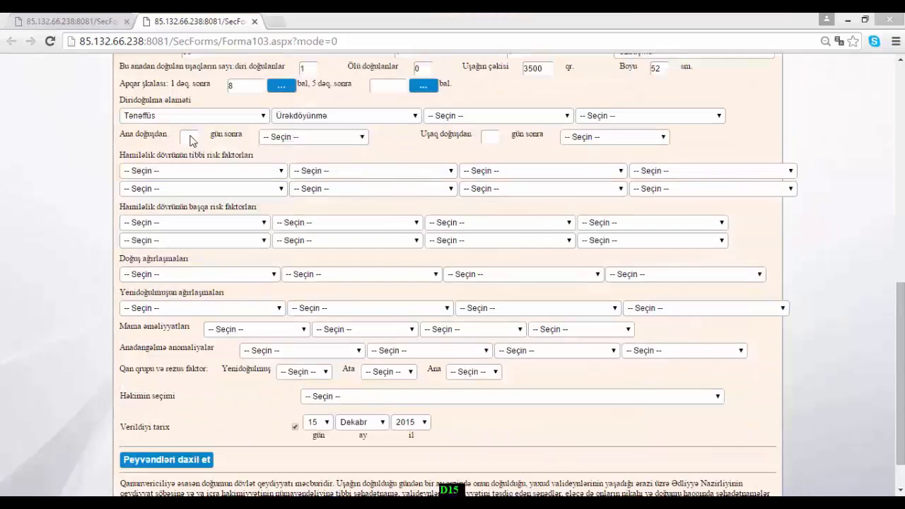
{"action": "left_click", "coordinate": [191, 136]}
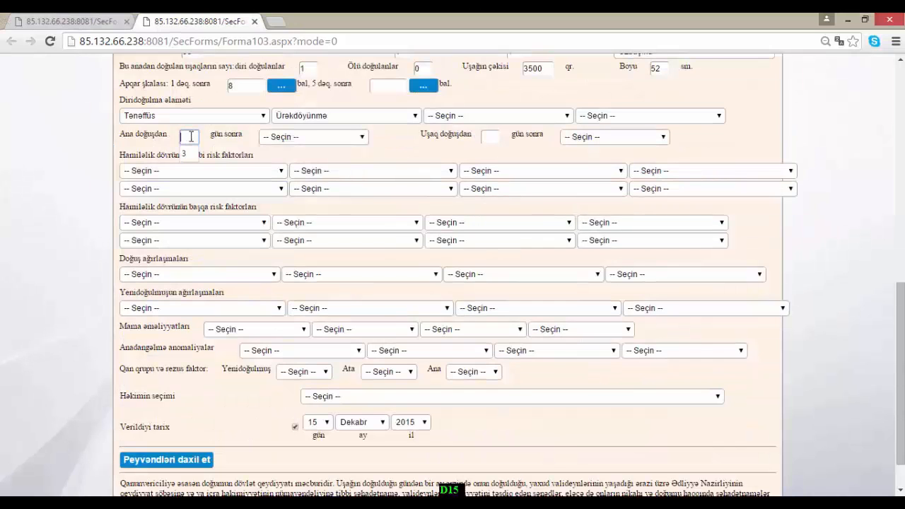
{"action": "left_click", "coordinate": [346, 136]}
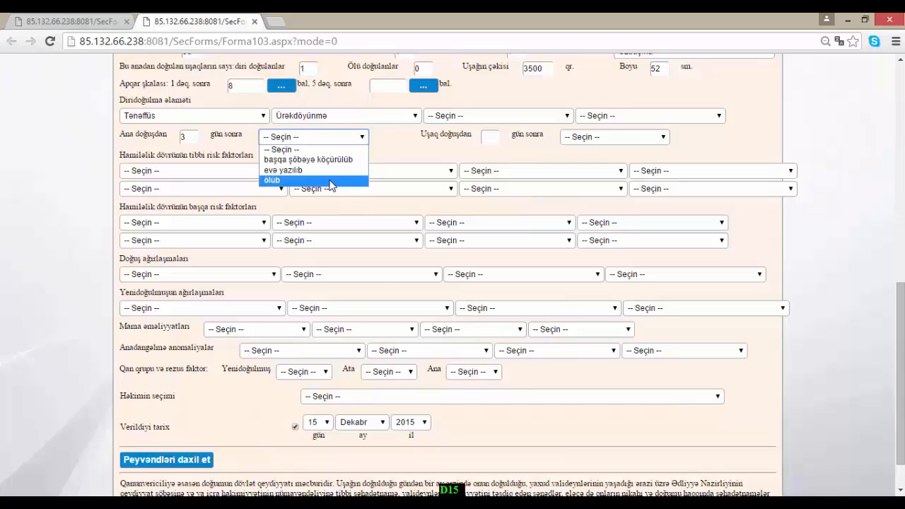
{"action": "left_click", "coordinate": [330, 182]}
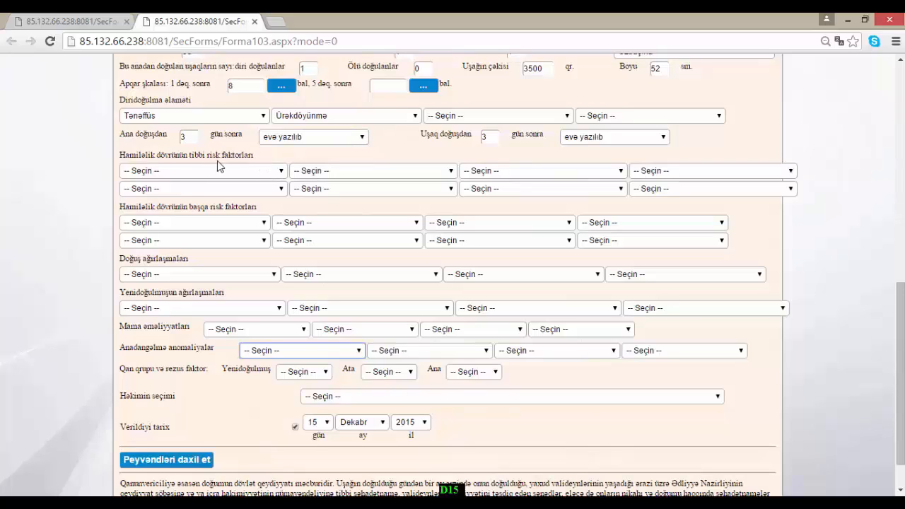
- Record Anemiya as a pregnancy risk factor and Cift gəlişi as a delivery complication
{"action": "left_click", "coordinate": [258, 173]}
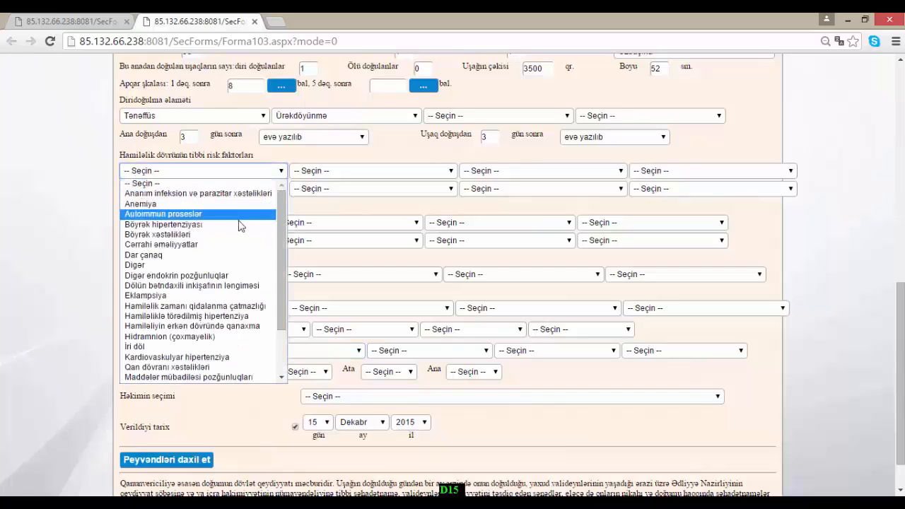
{"action": "left_click", "coordinate": [234, 205]}
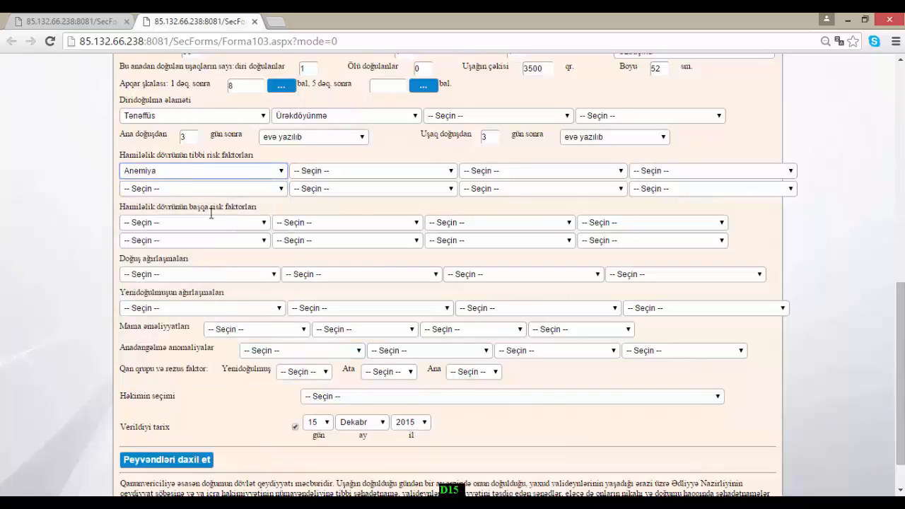
{"action": "left_click", "coordinate": [262, 223]}
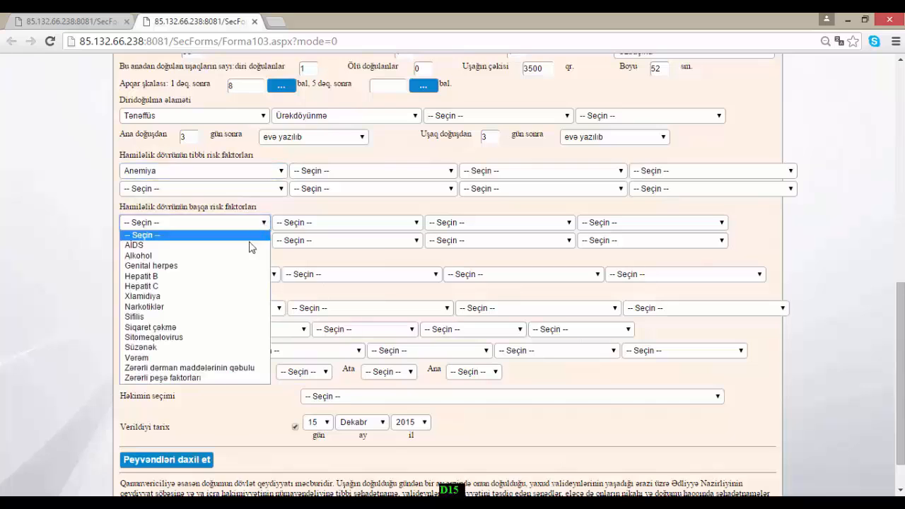
{"action": "left_click", "coordinate": [252, 223]}
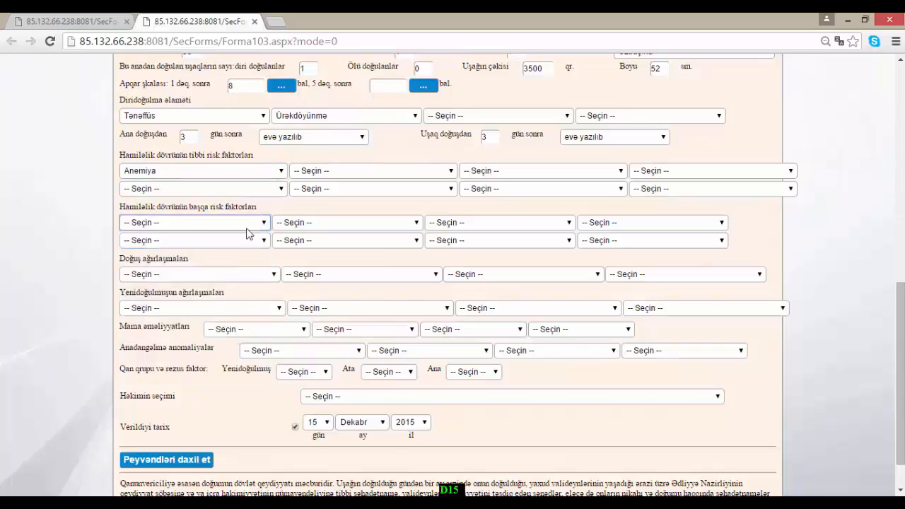
{"action": "left_click", "coordinate": [262, 276]}
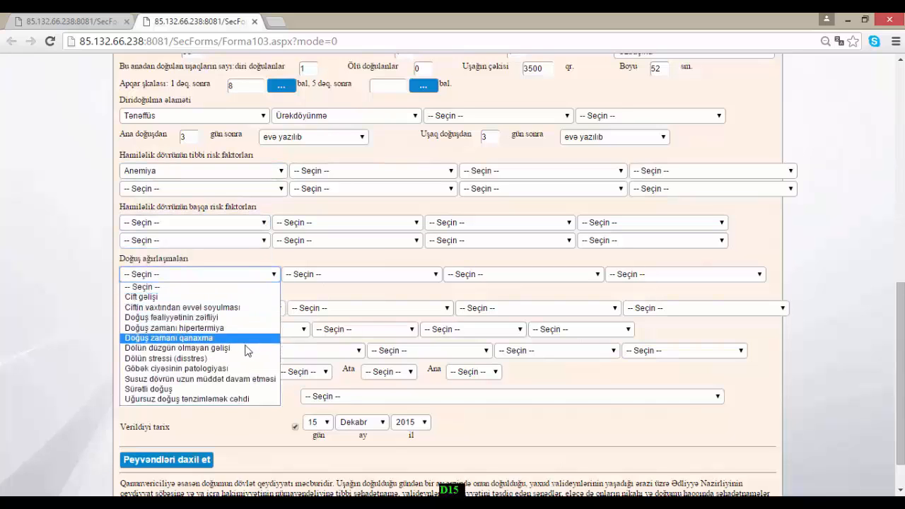
{"action": "left_click", "coordinate": [241, 297]}
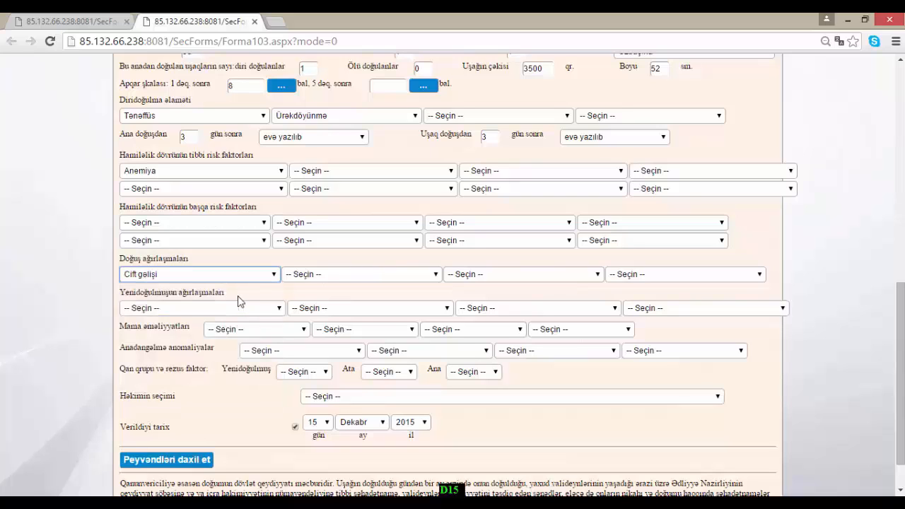
- Record Anemiya as a newborn complication, leaving procedures and congenital anomalies empty
{"action": "left_click", "coordinate": [268, 309]}
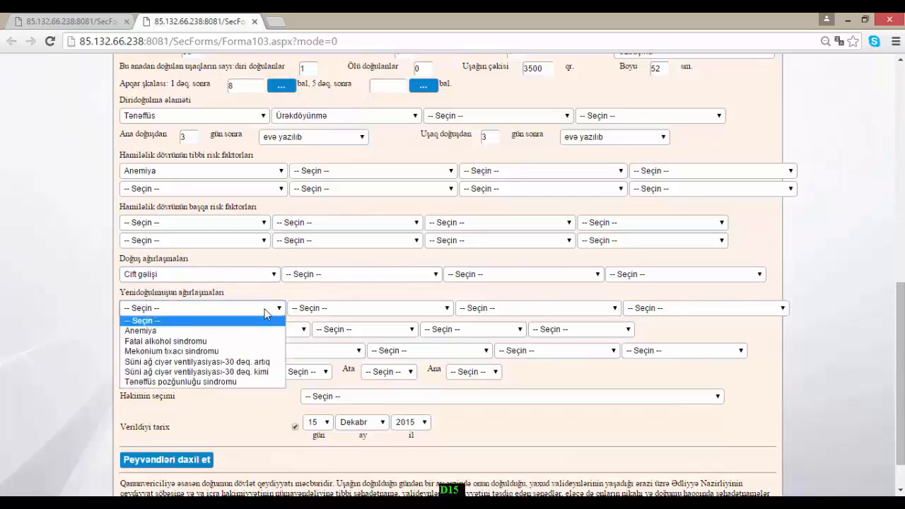
{"action": "left_click", "coordinate": [244, 331]}
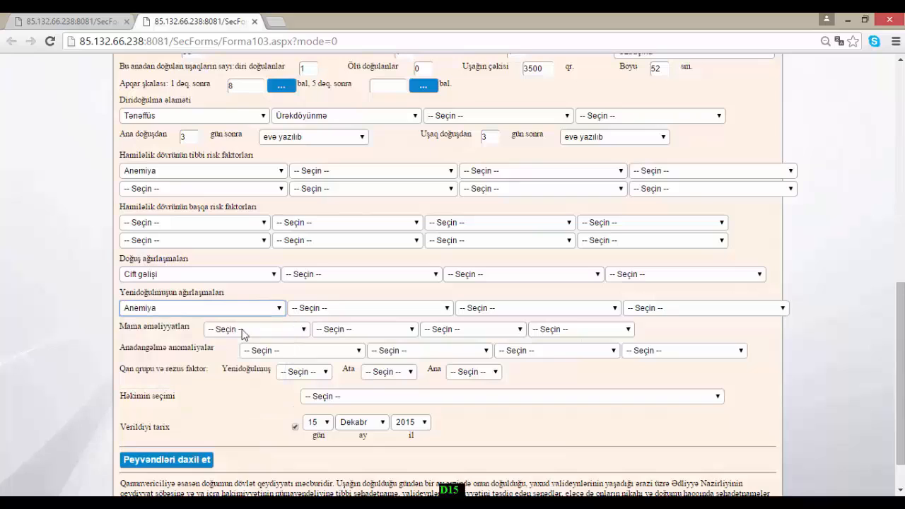
{"action": "left_click", "coordinate": [299, 332]}
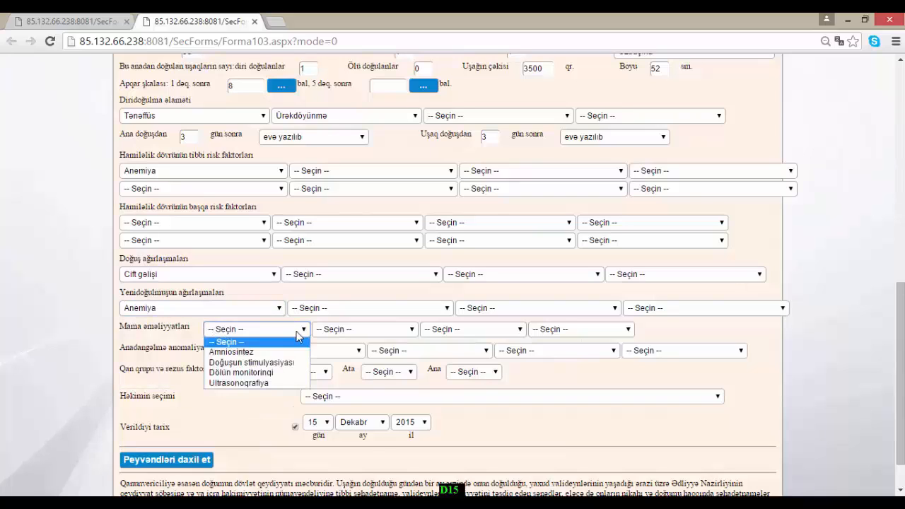
{"action": "left_click", "coordinate": [289, 341]}
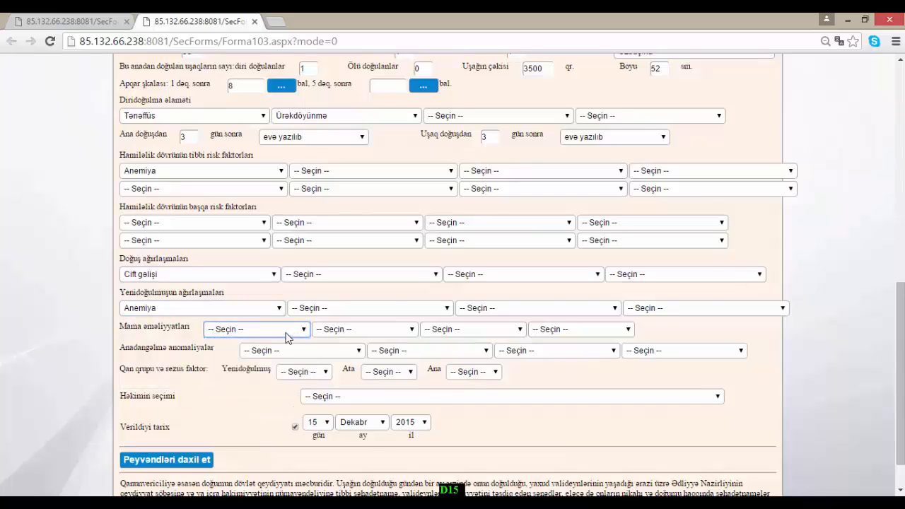
{"action": "left_click", "coordinate": [329, 354]}
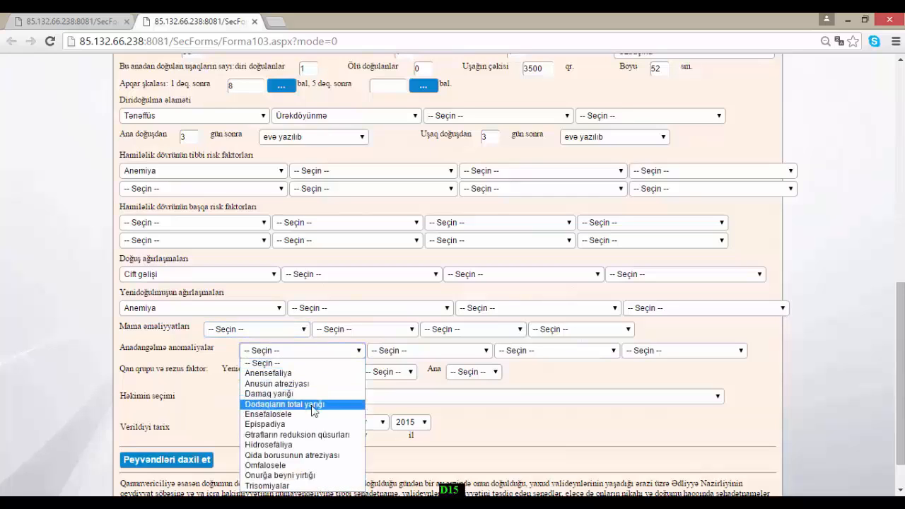
{"action": "left_click", "coordinate": [315, 354]}
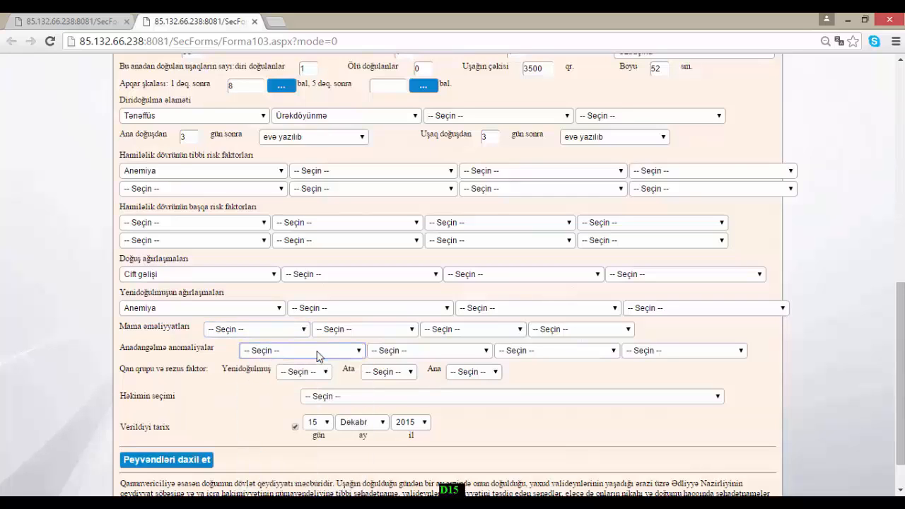
- Set newborn, father and mother blood groups to 1 + and select the Böyük həkim as doctor
{"action": "scroll", "coordinate": [317, 356], "scroll_direction": "down", "scroll_amount": 2}
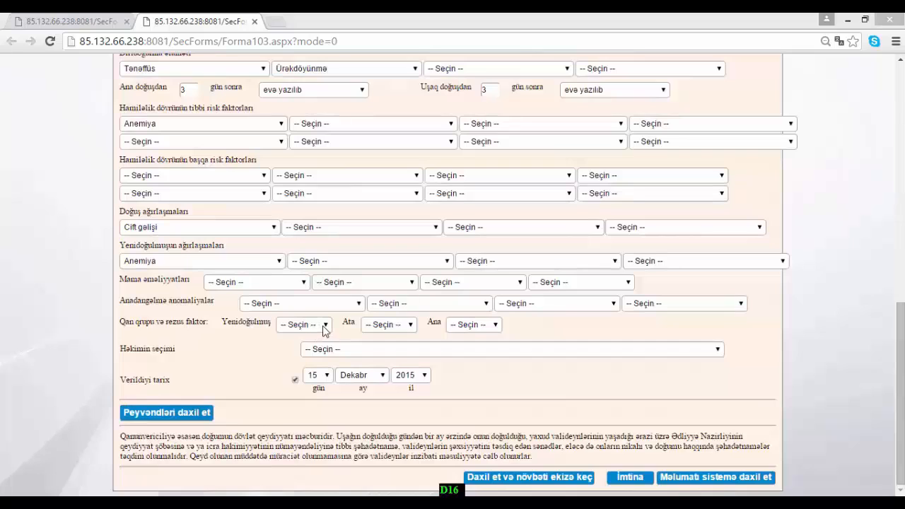
{"action": "left_click", "coordinate": [323, 328]}
{"action": "left_click", "coordinate": [318, 348]}
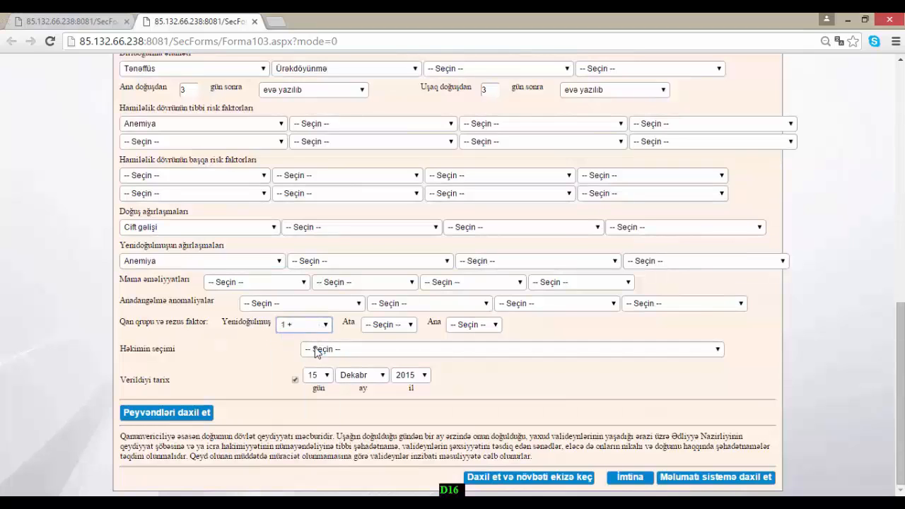
{"action": "left_click", "coordinate": [405, 327]}
{"action": "left_click", "coordinate": [403, 347]}
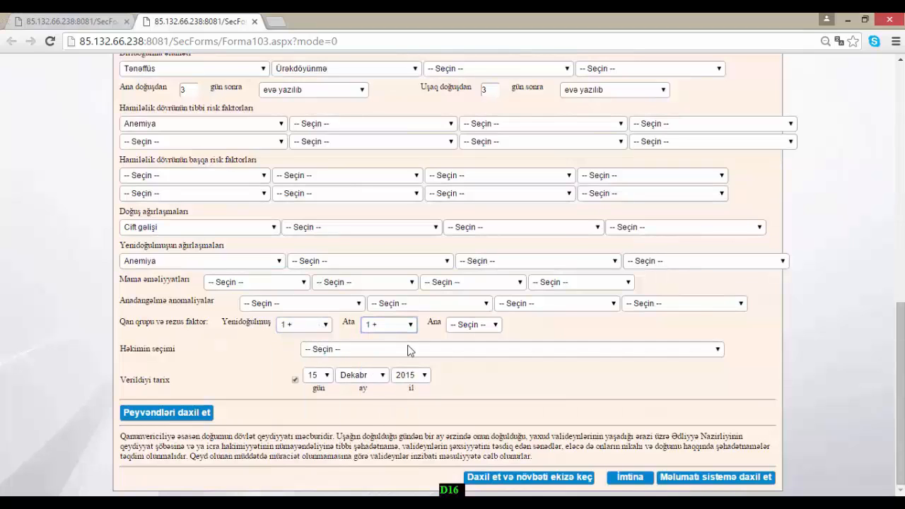
{"action": "left_click", "coordinate": [474, 328]}
{"action": "left_click", "coordinate": [468, 347]}
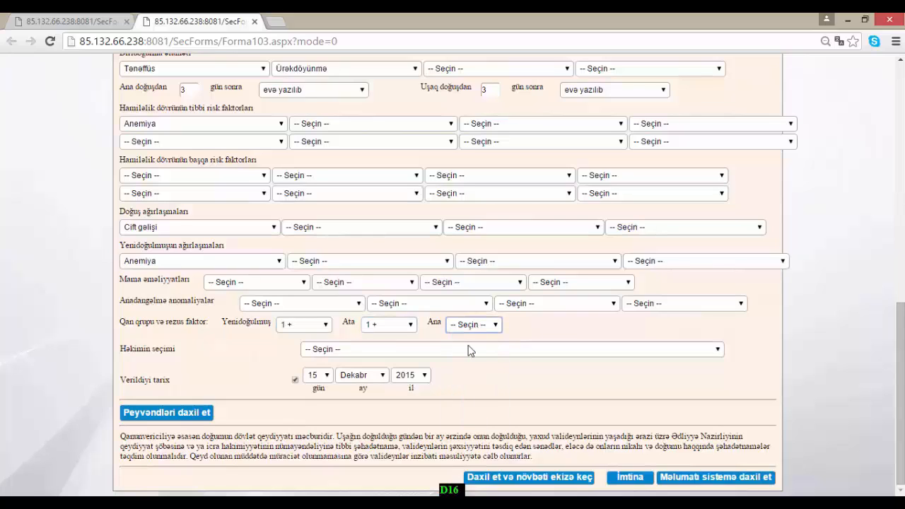
{"action": "left_click", "coordinate": [369, 353]}
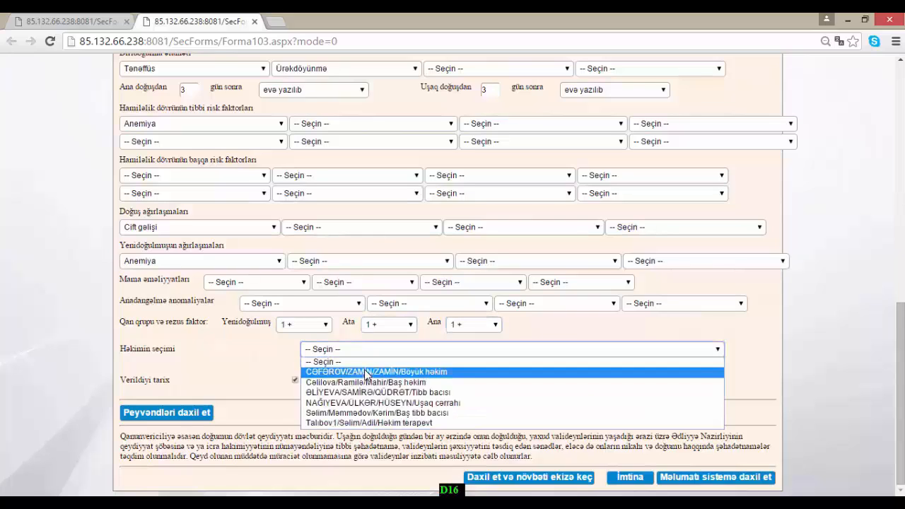
{"action": "left_click", "coordinate": [364, 370]}
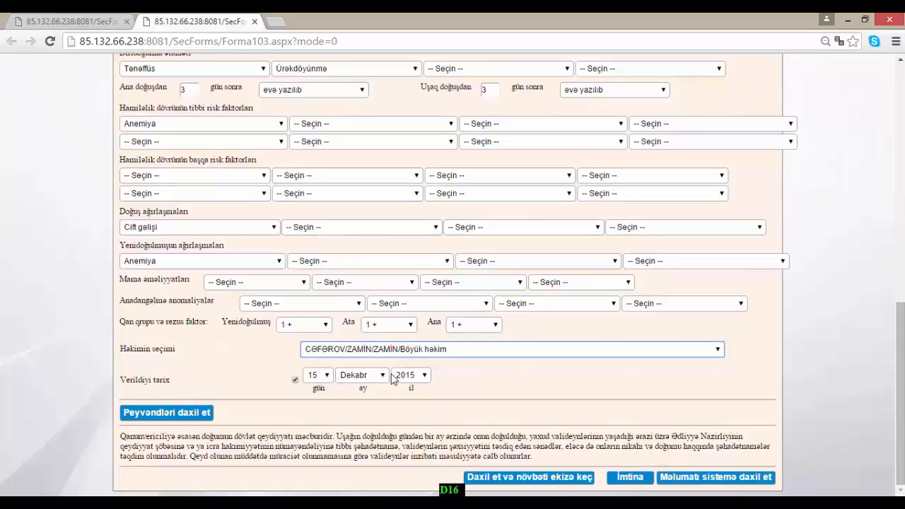
- Open the vaccination entry and choose BCJ as the first vaccine, given by the head nurse
{"action": "left_click", "coordinate": [183, 415]}
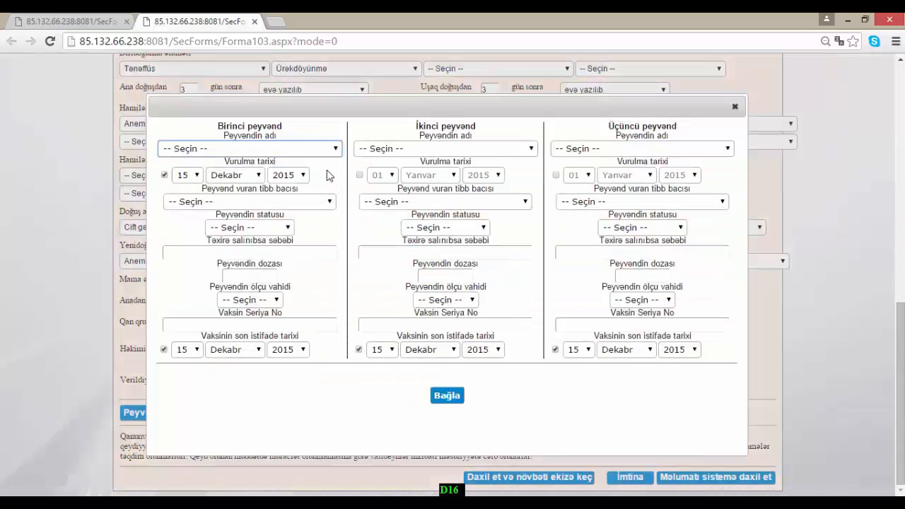
{"action": "left_click", "coordinate": [336, 150]}
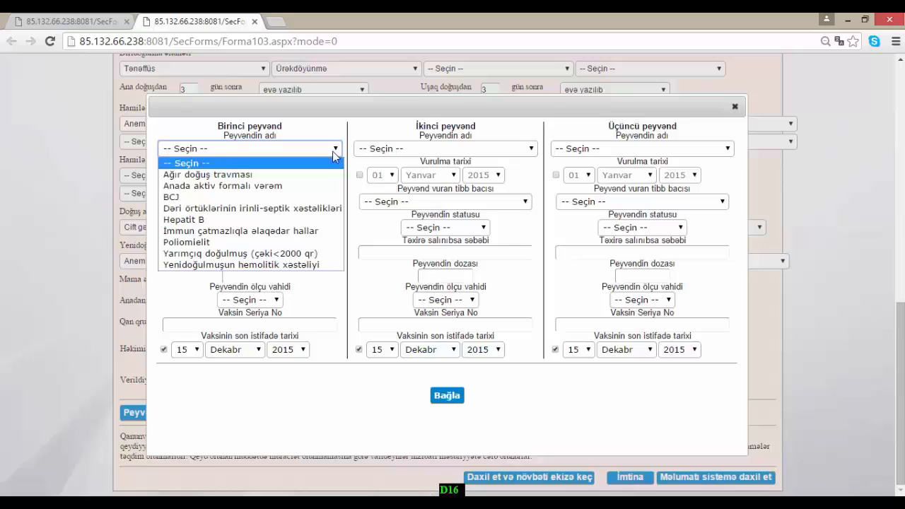
{"action": "left_click", "coordinate": [317, 197]}
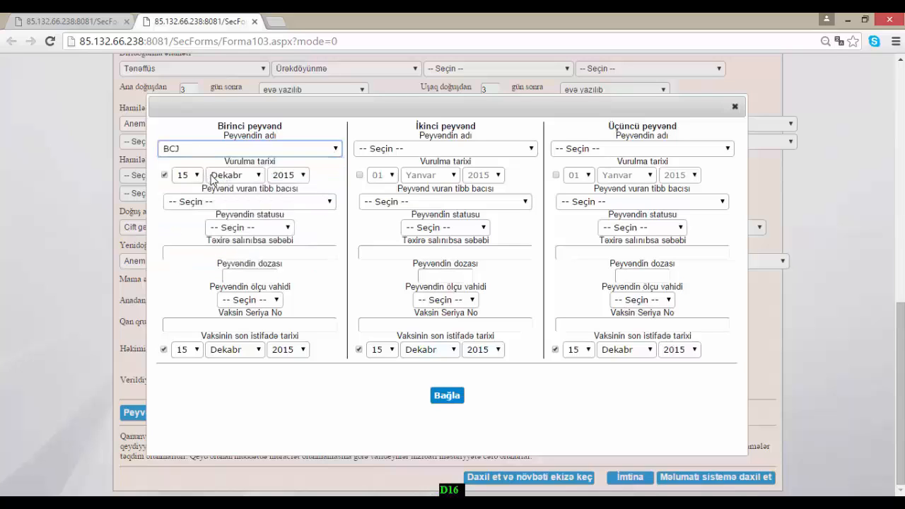
{"action": "left_click", "coordinate": [328, 203]}
{"action": "left_click", "coordinate": [315, 231]}
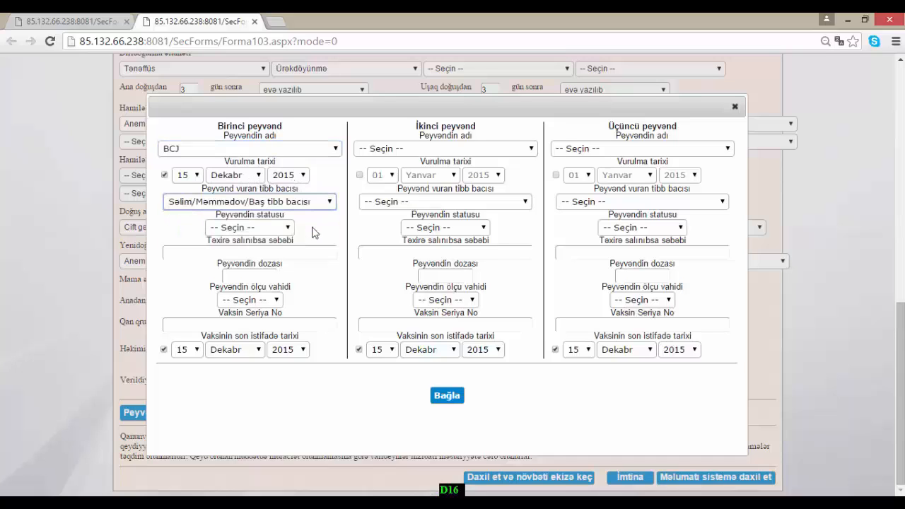
- Set the first vaccine's dose unit to damcı and its status to Təxirə salınıb
{"action": "left_click", "coordinate": [283, 228]}
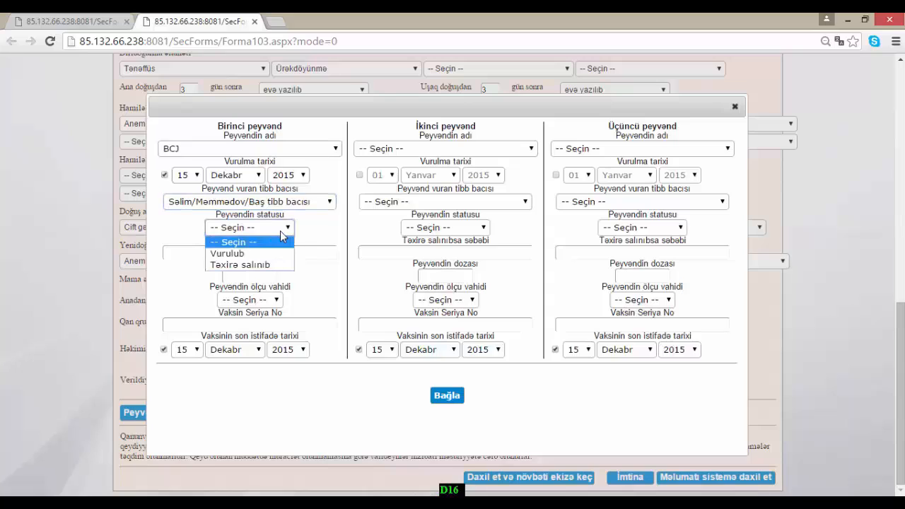
{"action": "left_click", "coordinate": [271, 261]}
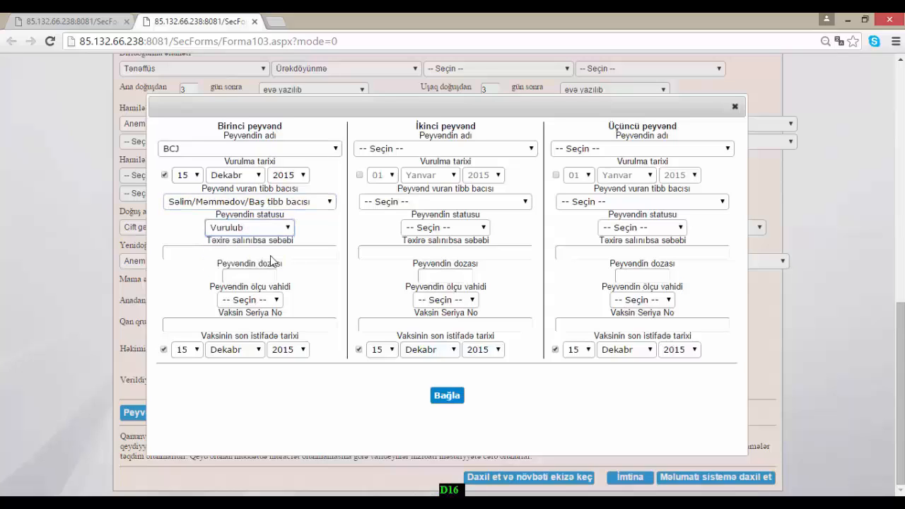
{"action": "left_click", "coordinate": [266, 277]}
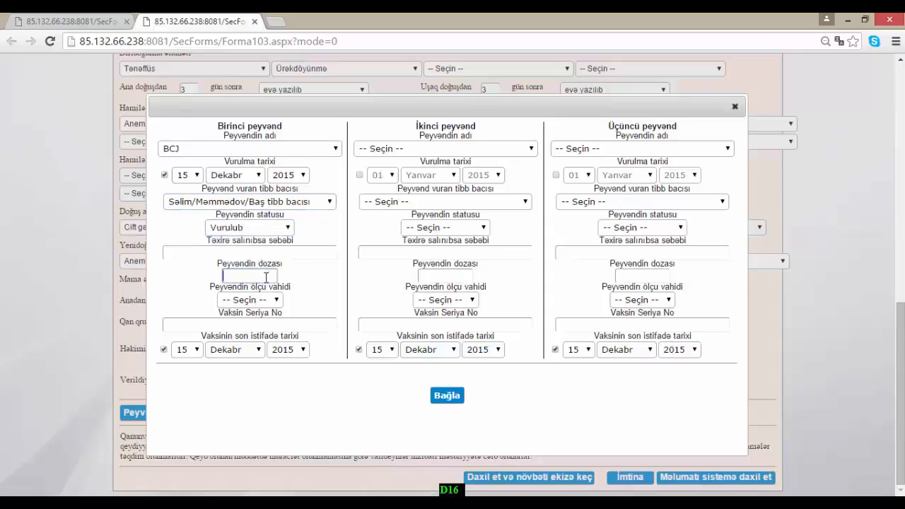
{"action": "left_click", "coordinate": [266, 302]}
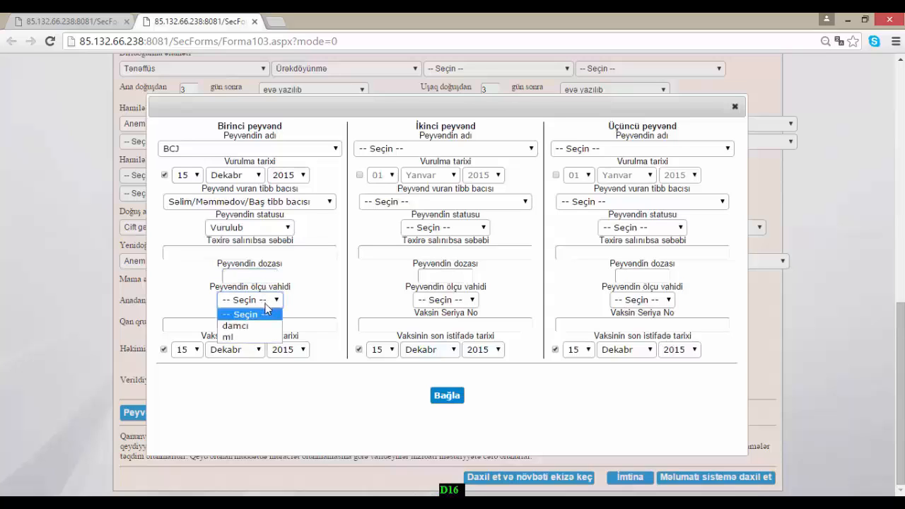
{"action": "left_click", "coordinate": [256, 326]}
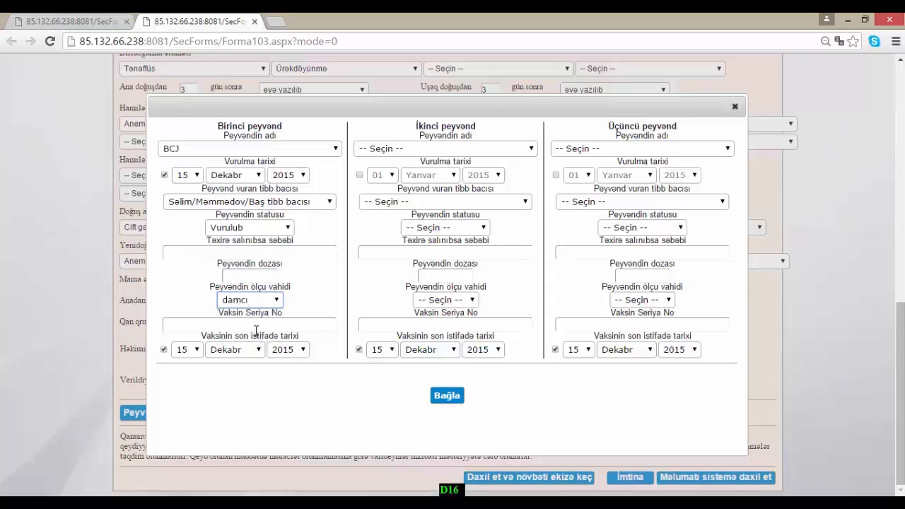
{"action": "left_click", "coordinate": [260, 324]}
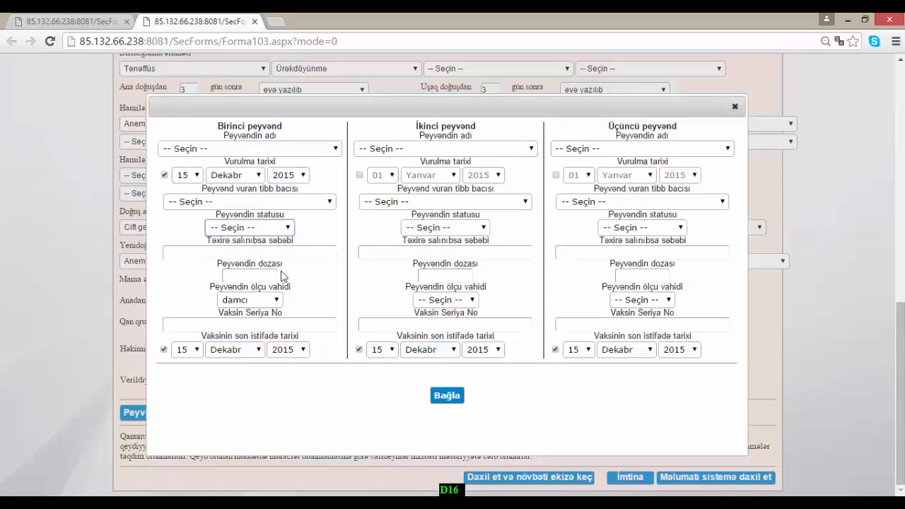
{"action": "left_click", "coordinate": [287, 228]}
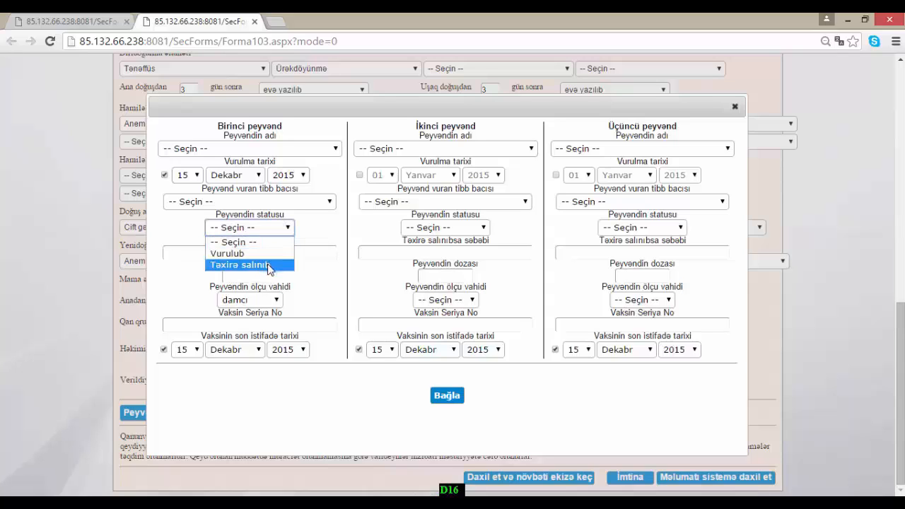
{"action": "left_click", "coordinate": [269, 266]}
{"action": "left_click", "coordinate": [262, 252]}
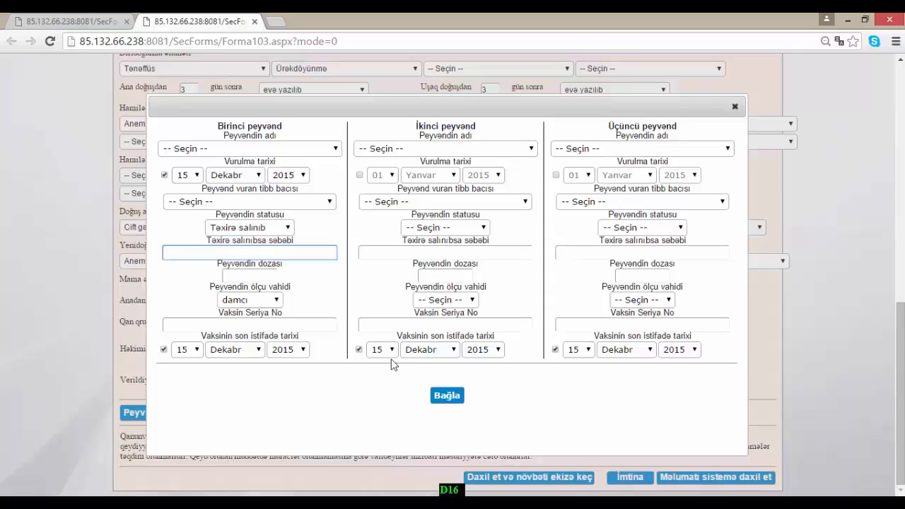
- Close the vaccination form and save the AZS-103 record with BCJ vaccine and issue date 21.01.2015
{"action": "left_click", "coordinate": [446, 398]}
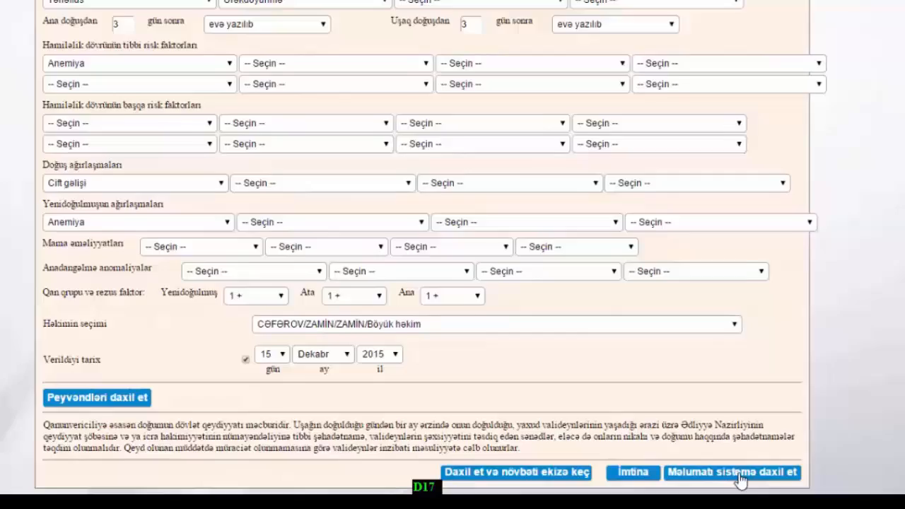
{"action": "left_click", "coordinate": [798, 463]}
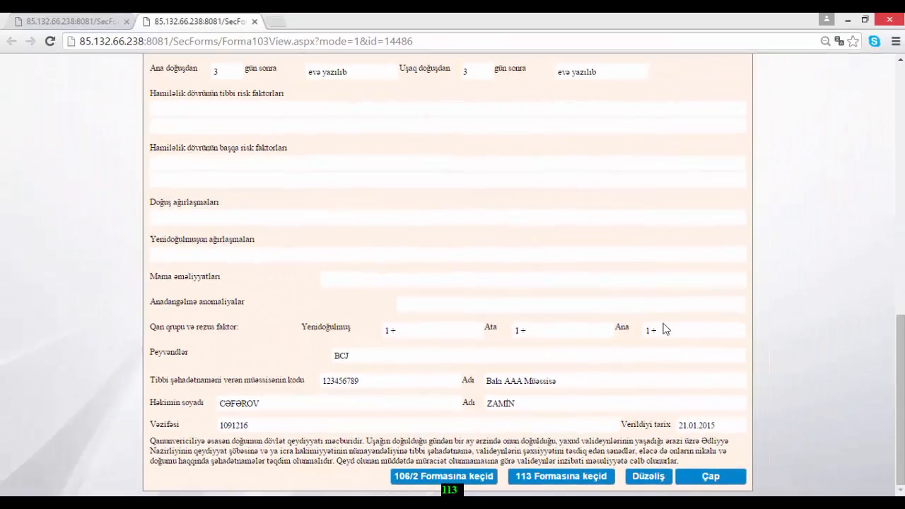
- Open form 113 for this birth and fill the mother's address (Ünvanı) from the saved suggestion
{"action": "left_click", "coordinate": [559, 481]}
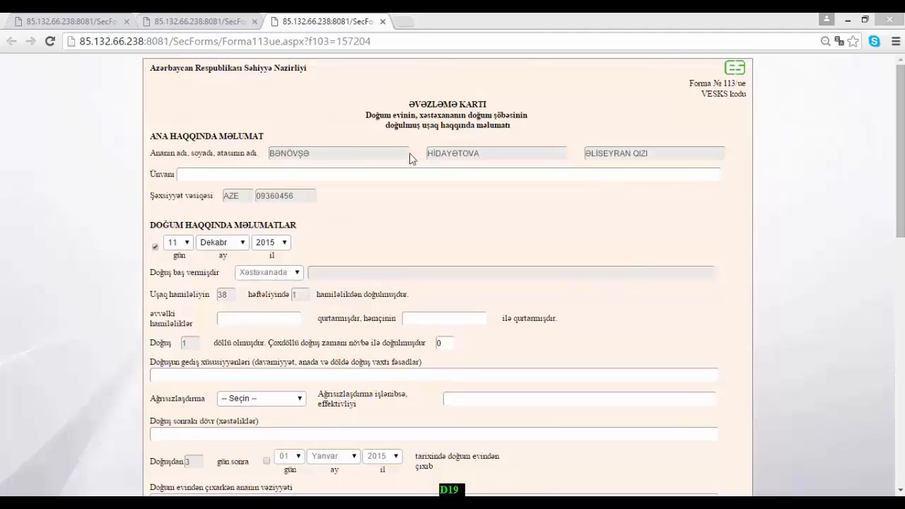
{"action": "left_click", "coordinate": [210, 171]}
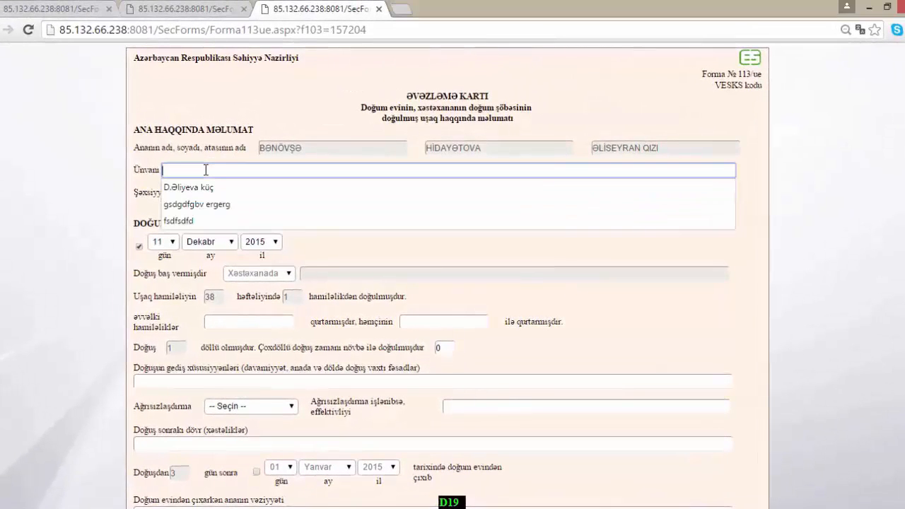
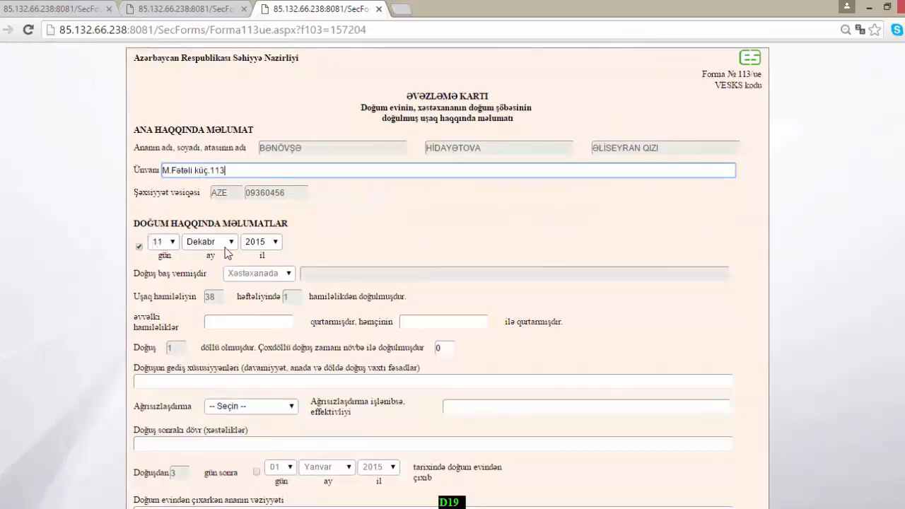
- Set Ağrısızlaşdırma to işlənməyib, passing the pregnancy, labour and complication fields
{"action": "left_click", "coordinate": [225, 319]}
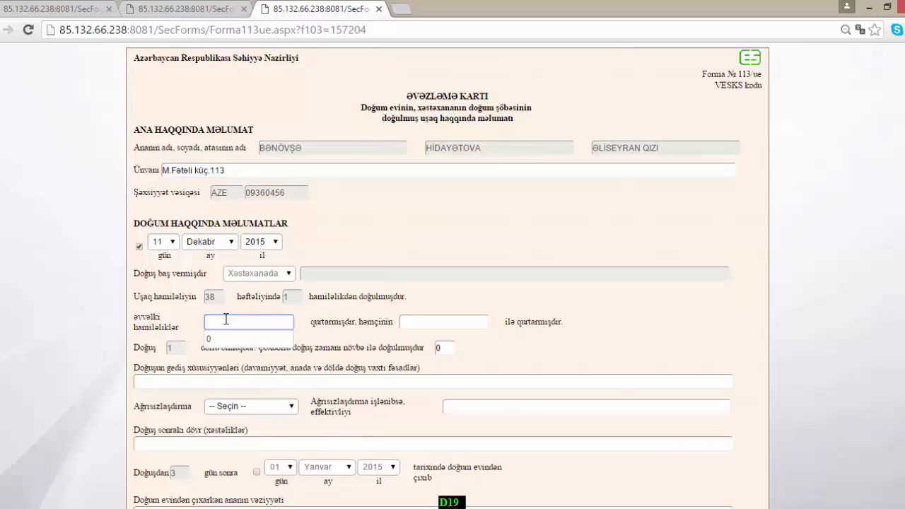
{"action": "scroll", "coordinate": [225, 319], "scroll_direction": "down", "scroll_amount": 3}
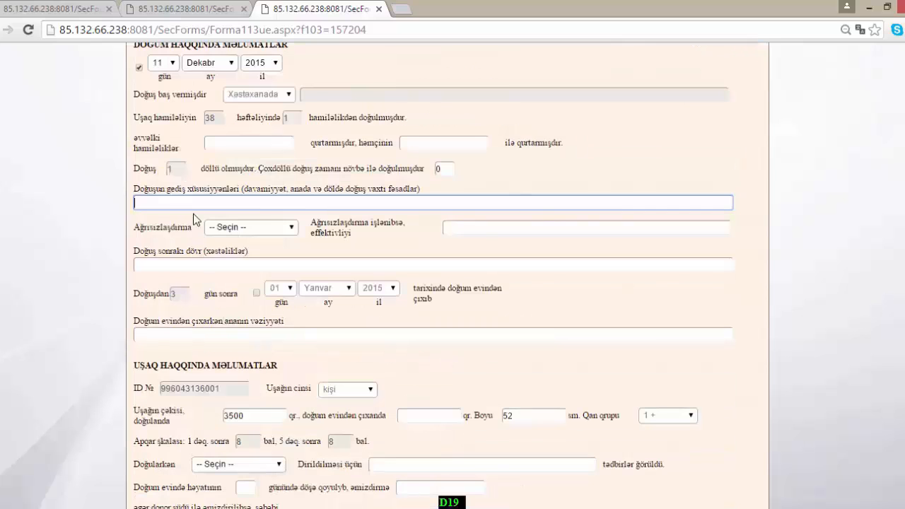
{"action": "left_click", "coordinate": [170, 208]}
{"action": "left_click", "coordinate": [288, 229]}
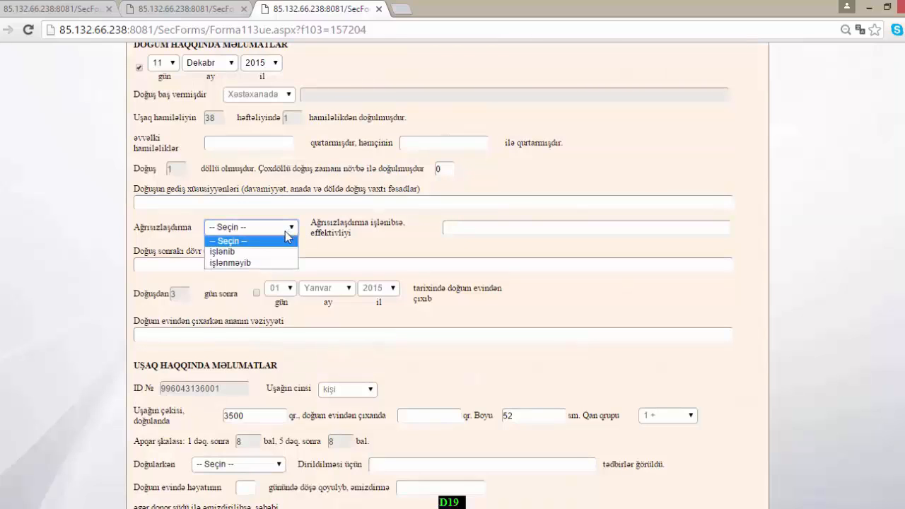
{"action": "left_click", "coordinate": [272, 253]}
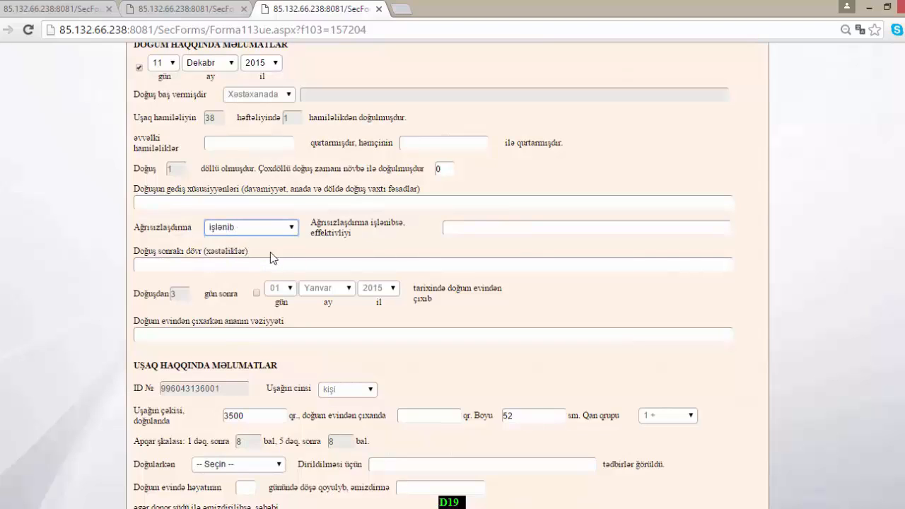
{"action": "left_click", "coordinate": [463, 230]}
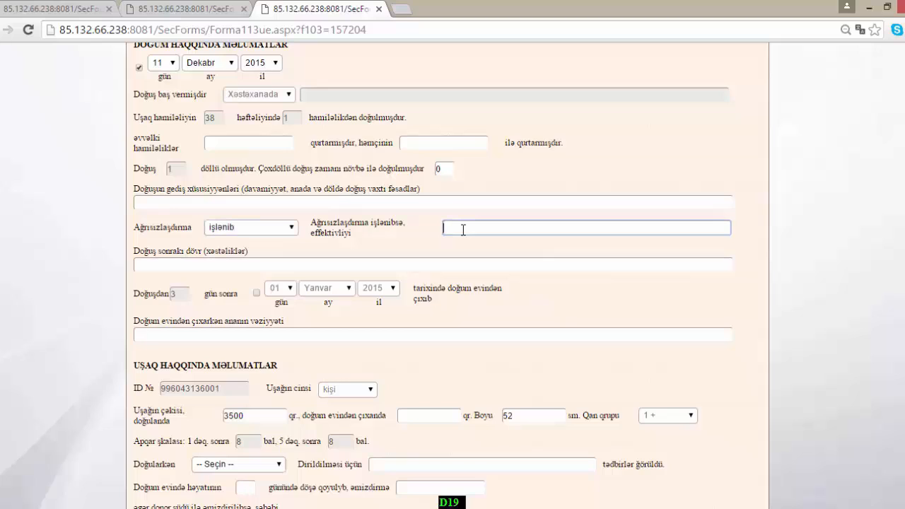
{"action": "left_click", "coordinate": [287, 265]}
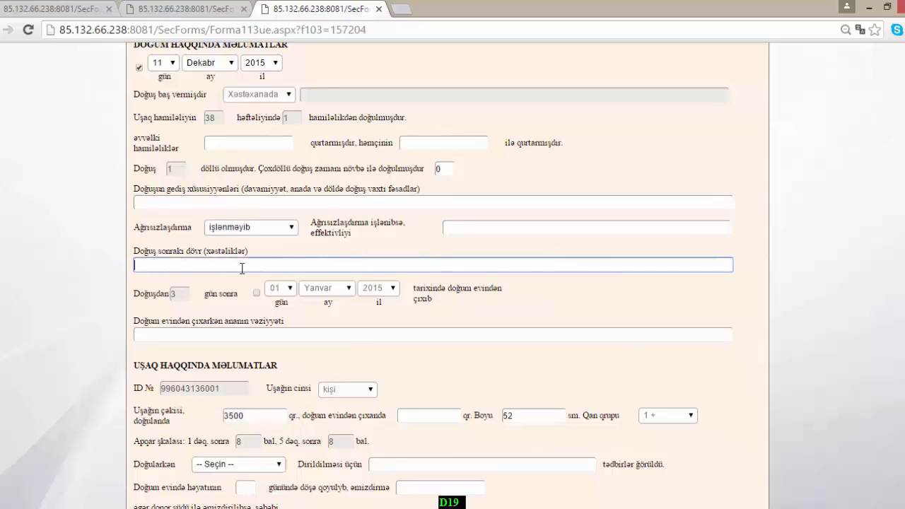
{"action": "scroll", "coordinate": [242, 268], "scroll_direction": "down", "scroll_amount": 2}
- Record the mother's discharge condition kafi, discharge weight 3000 and asfiksiya olub at birth
{"action": "left_click", "coordinate": [169, 199]}
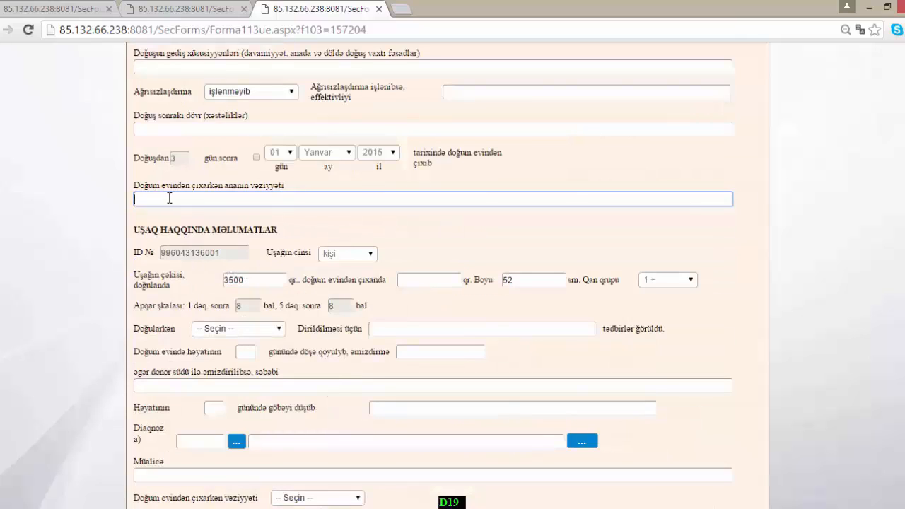
{"action": "left_click", "coordinate": [215, 198]}
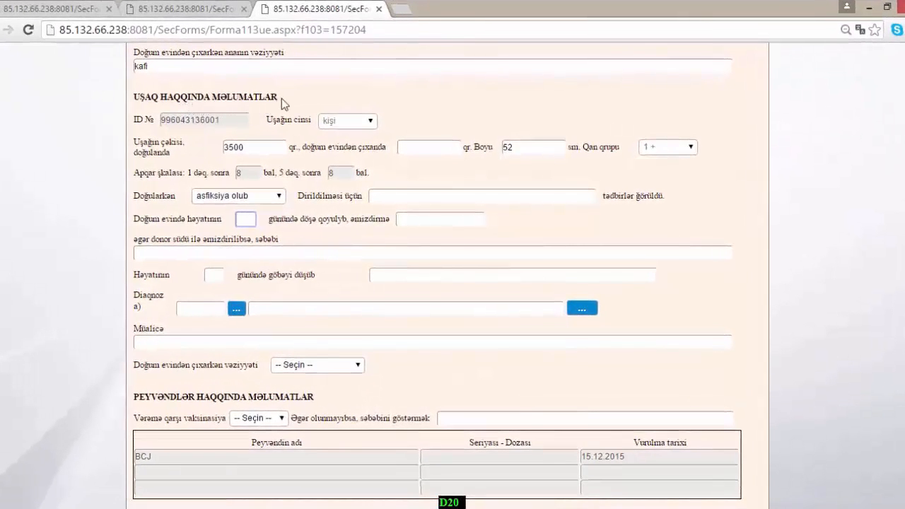
{"action": "left_click", "coordinate": [412, 147]}
{"action": "type", "text": "3000"}
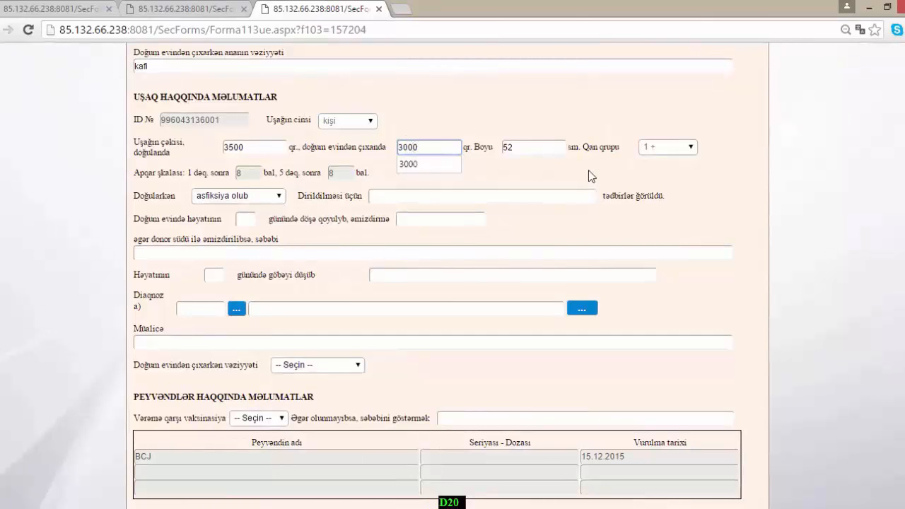
{"action": "left_click", "coordinate": [278, 196]}
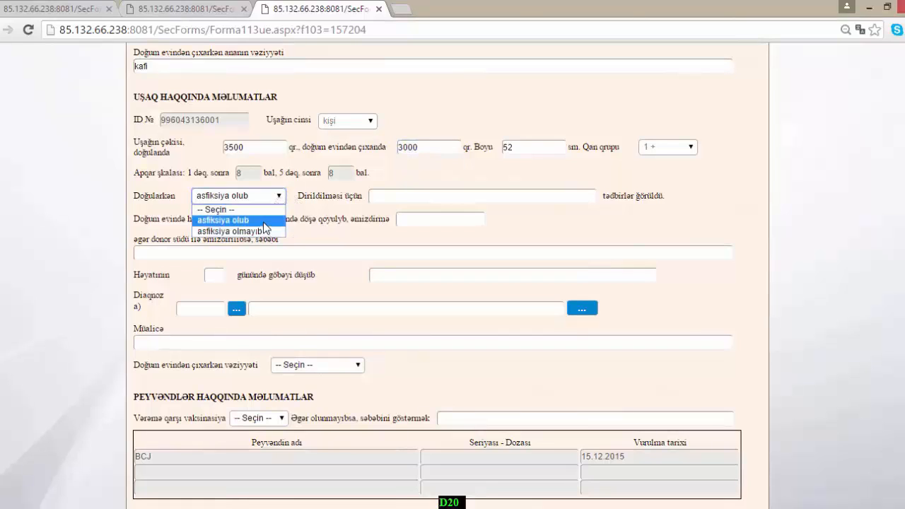
{"action": "left_click", "coordinate": [263, 221]}
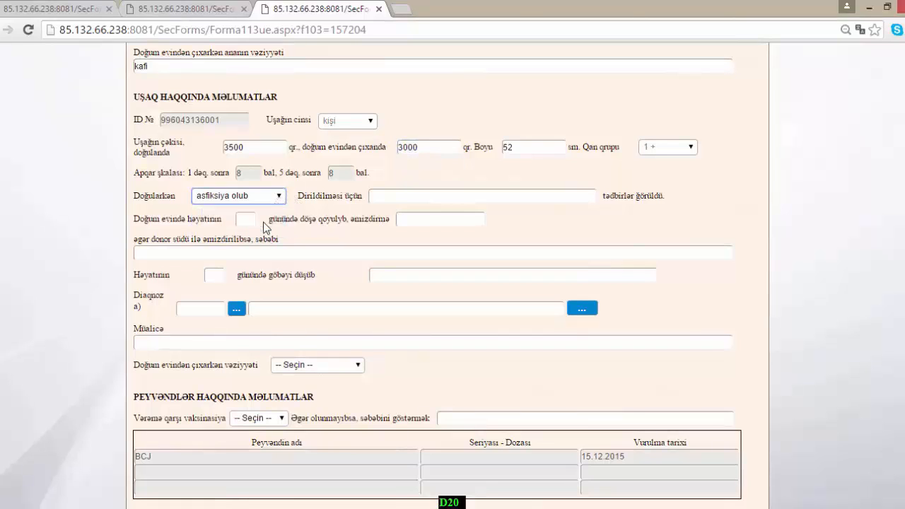
- Enter first breastfeeding on day 1 and set the baby's discharge condition to kafi
{"action": "left_click", "coordinate": [399, 201]}
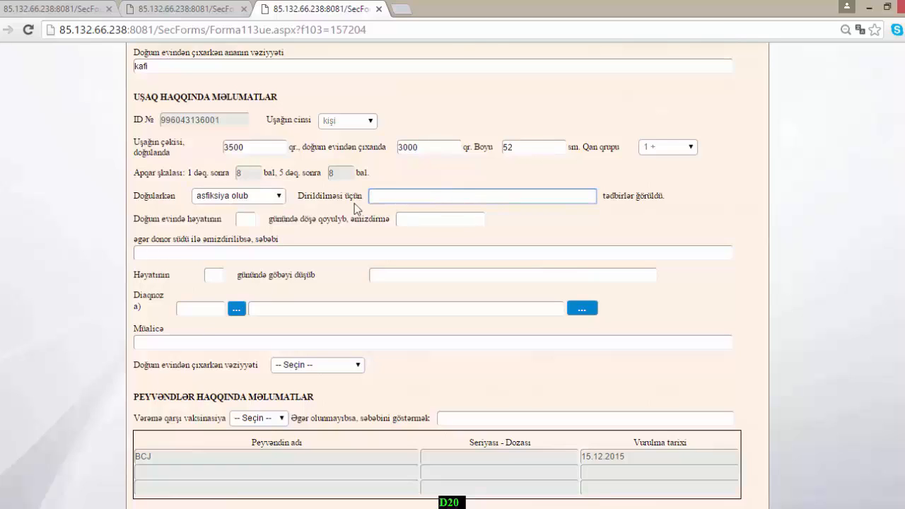
{"action": "left_click", "coordinate": [249, 222]}
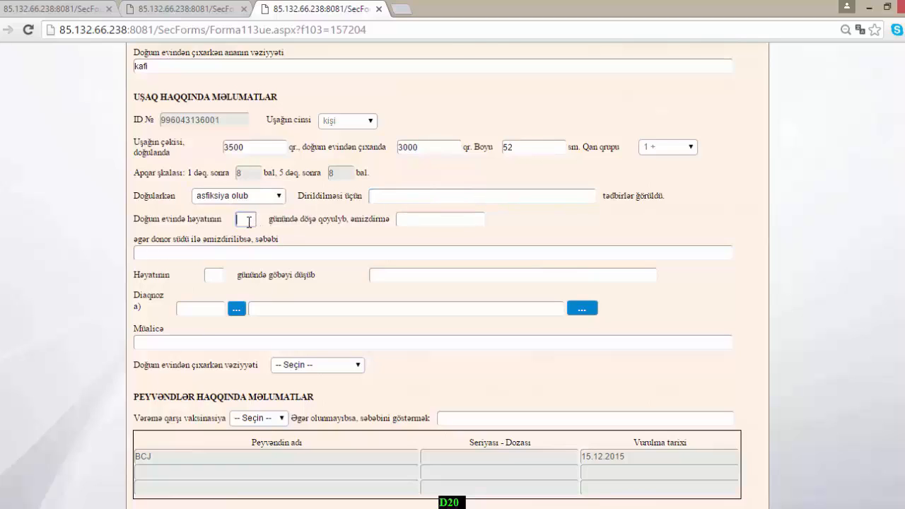
{"action": "type", "text": "1"}
{"action": "left_click", "coordinate": [322, 228]}
{"action": "left_click", "coordinate": [272, 253]}
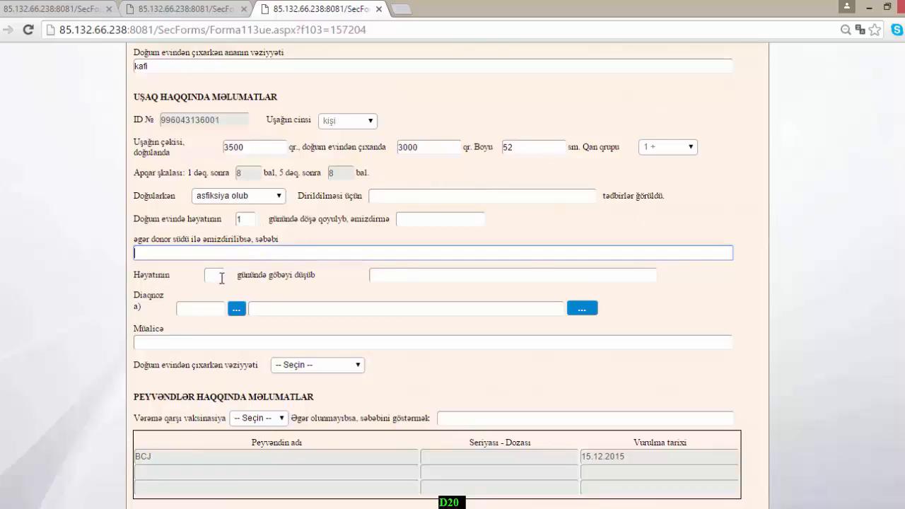
{"action": "left_click", "coordinate": [219, 278]}
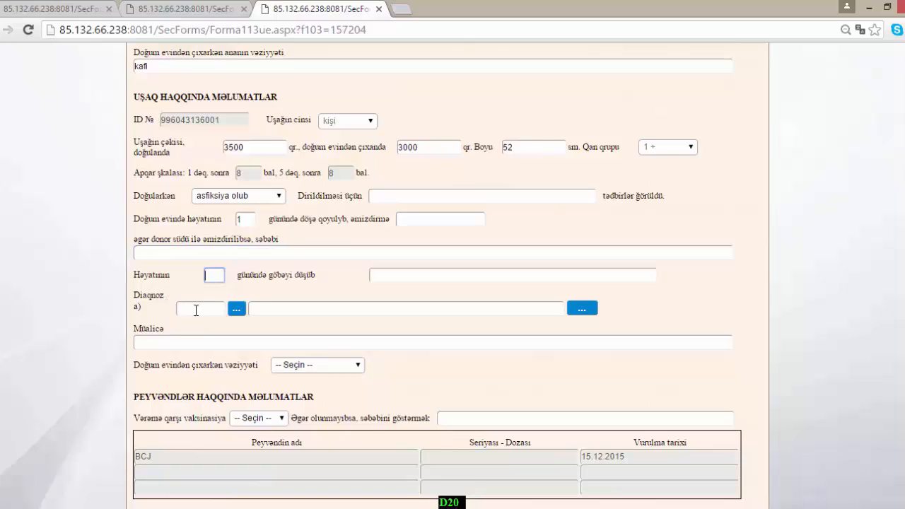
{"action": "left_click", "coordinate": [190, 343]}
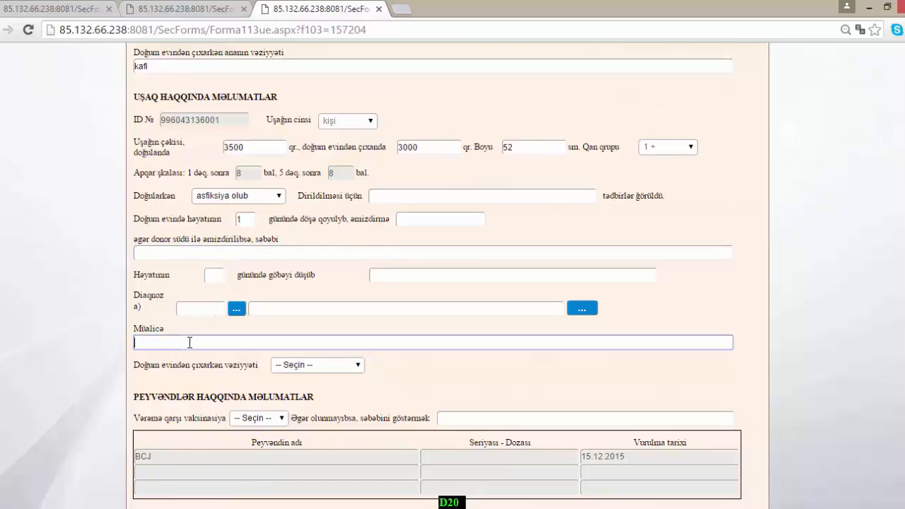
{"action": "left_click", "coordinate": [334, 366]}
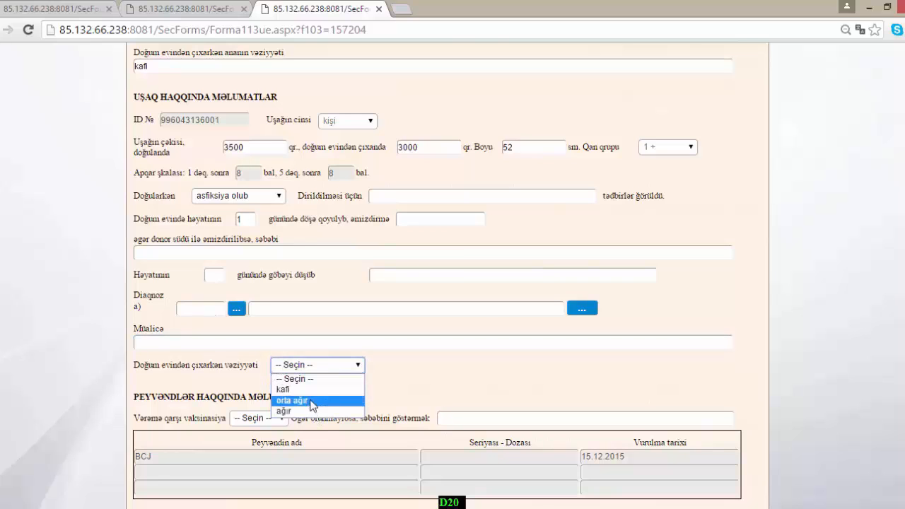
{"action": "left_click", "coordinate": [307, 390]}
- Set Vərəmə qarşı vaksinasiya to olmayıb on form 113
{"action": "scroll", "coordinate": [205, 368], "scroll_direction": "down", "scroll_amount": 3}
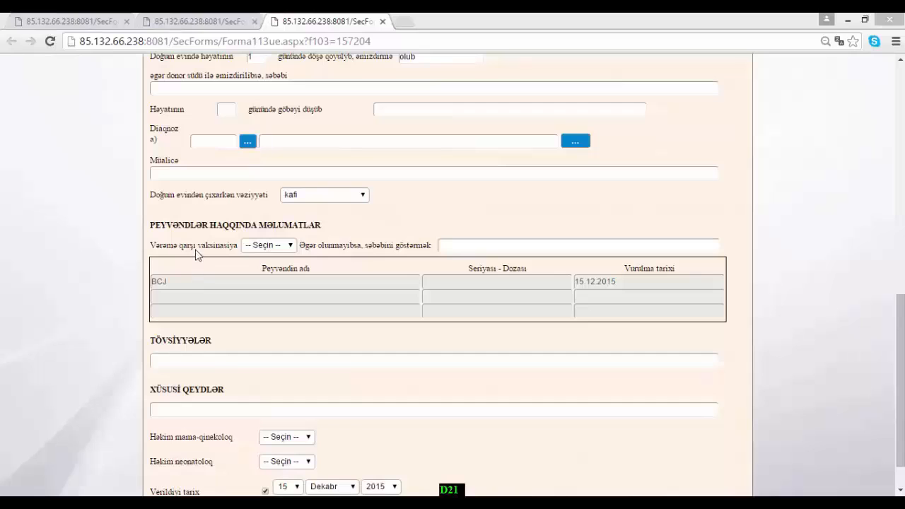
{"action": "left_click", "coordinate": [268, 245]}
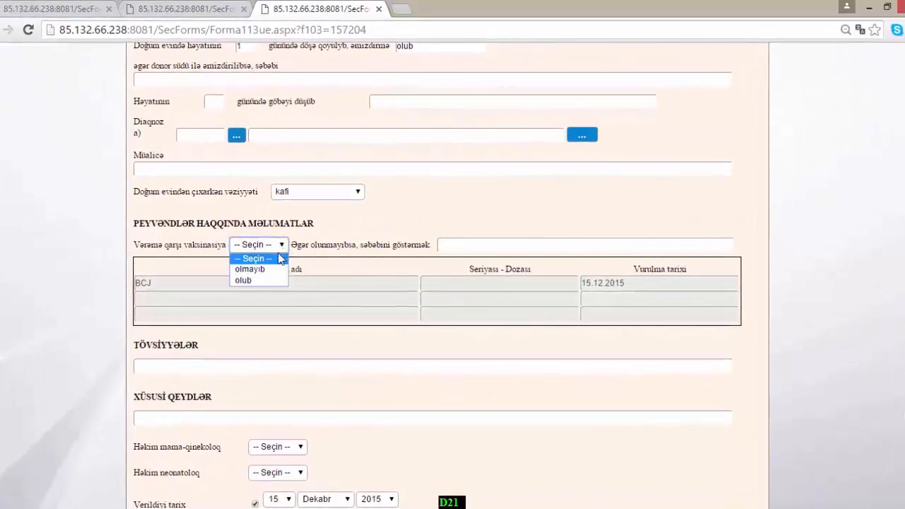
{"action": "left_click", "coordinate": [266, 280]}
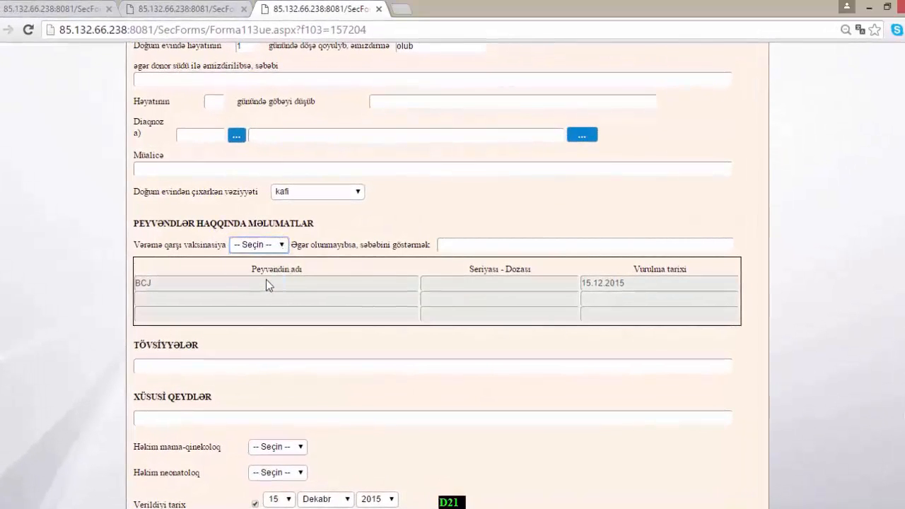
{"action": "left_click", "coordinate": [281, 247]}
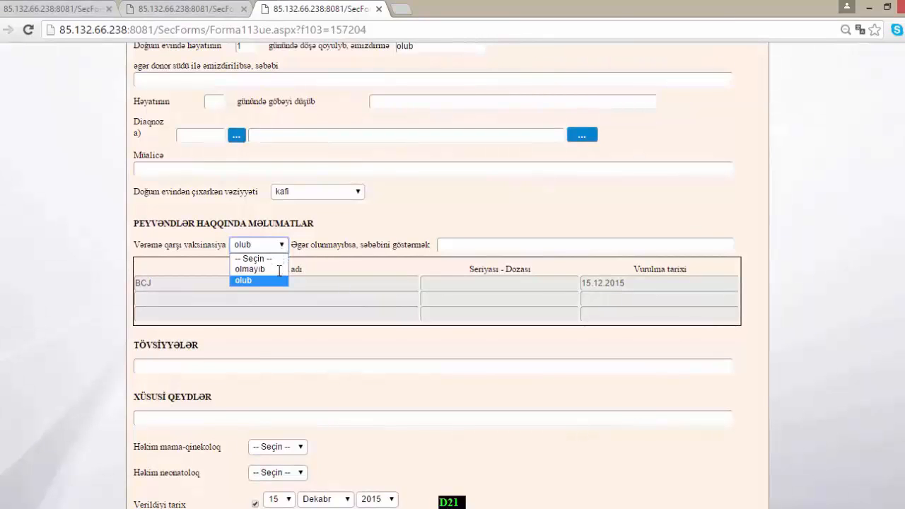
{"action": "left_click", "coordinate": [251, 268]}
{"action": "left_click", "coordinate": [463, 244]}
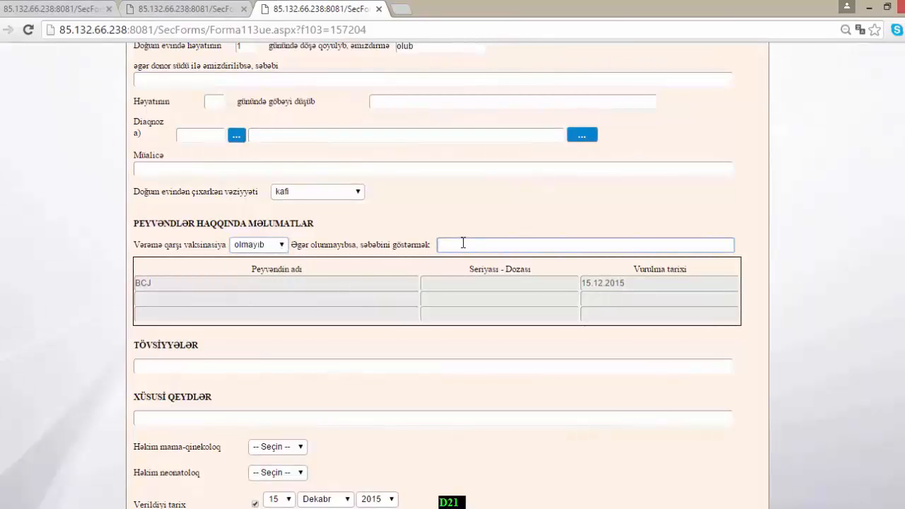
- Pass the recommendations and notes fields and leave the obstetrician and neonatologist choices unchanged
{"action": "scroll", "coordinate": [287, 316], "scroll_direction": "down", "scroll_amount": 1}
{"action": "left_click", "coordinate": [287, 315]}
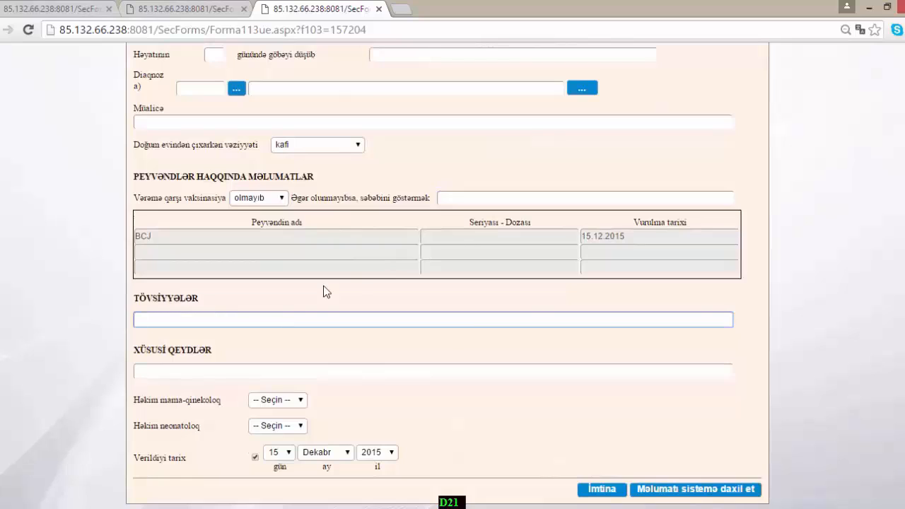
{"action": "left_click", "coordinate": [190, 365]}
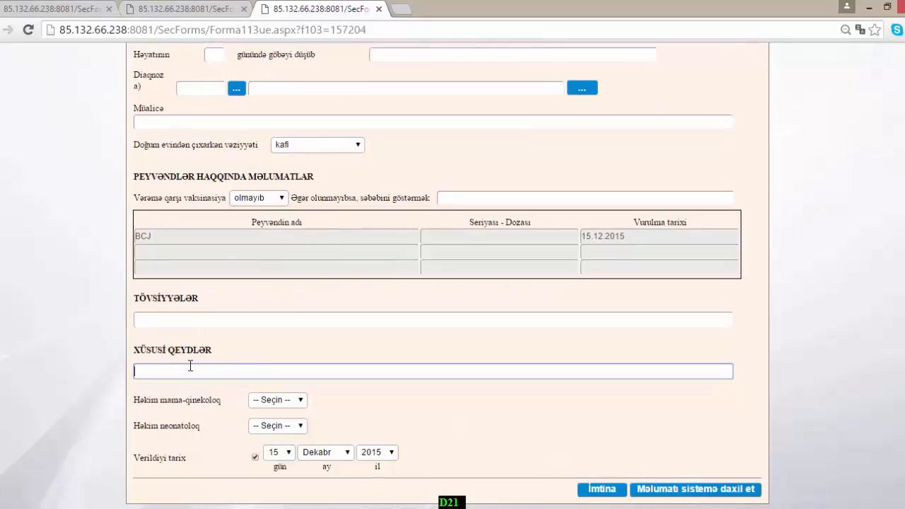
{"action": "key", "text": "Tab"}
{"action": "key", "text": "Tab"}
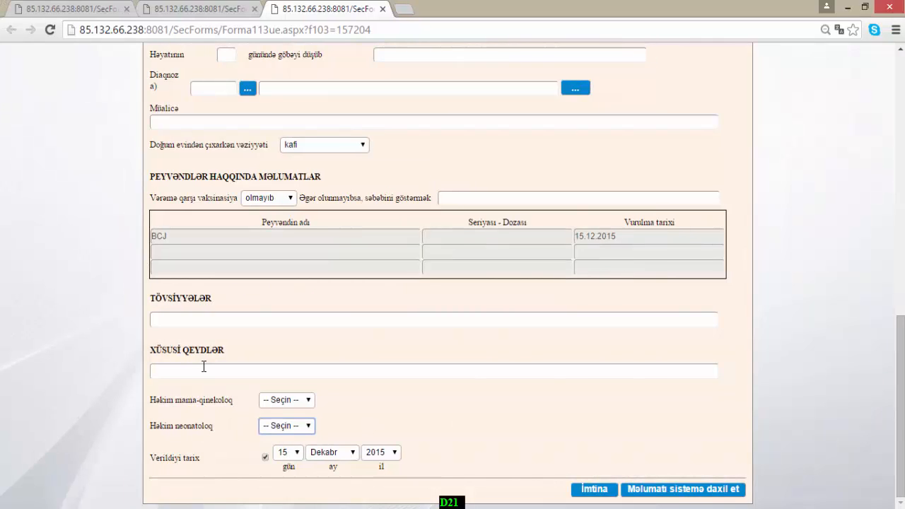
{"action": "left_click", "coordinate": [278, 401]}
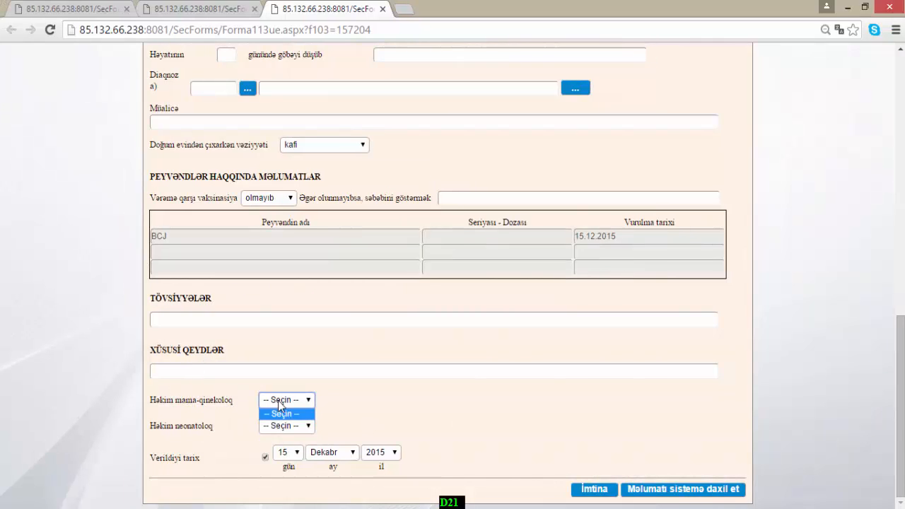
{"action": "left_click", "coordinate": [278, 400]}
{"action": "left_click", "coordinate": [292, 428]}
{"action": "left_click", "coordinate": [292, 435]}
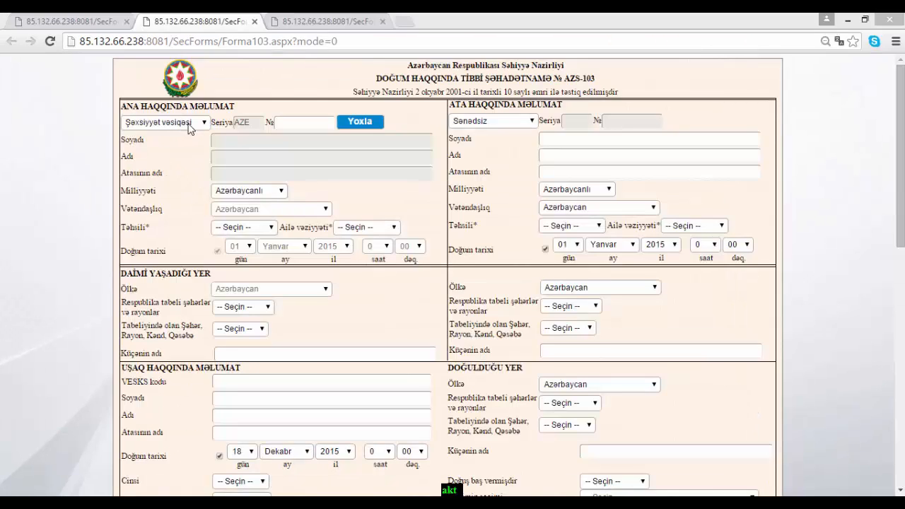
- Set the mother's document type to Sənədsiz, submit the AZS-103 form and open its birth act
{"action": "left_click", "coordinate": [197, 126]}
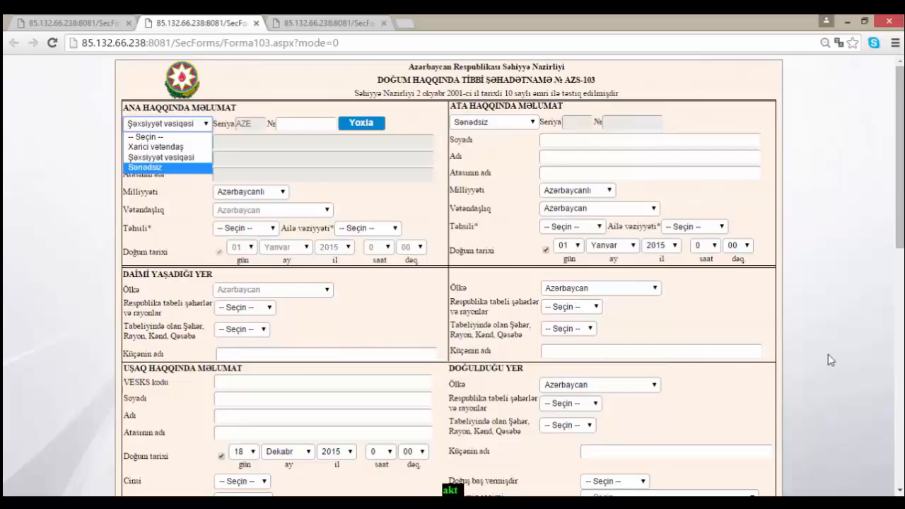
{"action": "scroll", "coordinate": [829, 360], "scroll_direction": "down", "scroll_amount": 15}
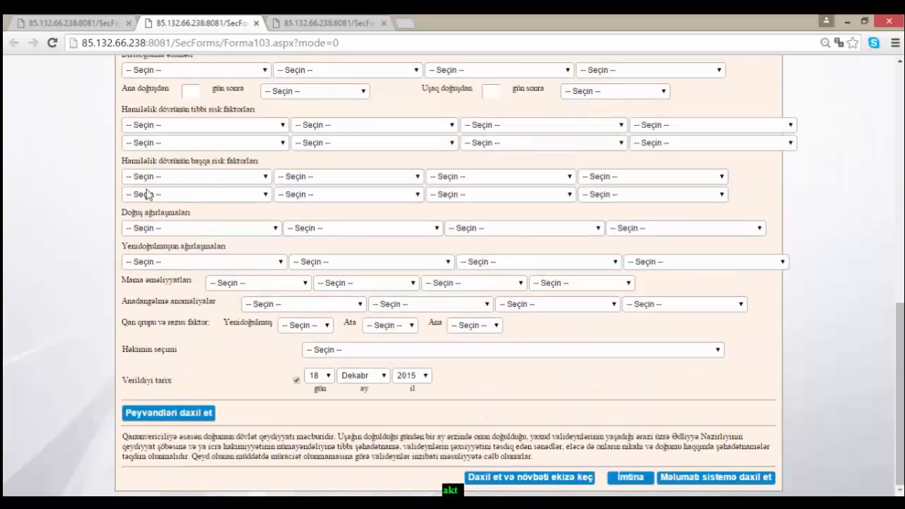
{"action": "left_click", "coordinate": [709, 484]}
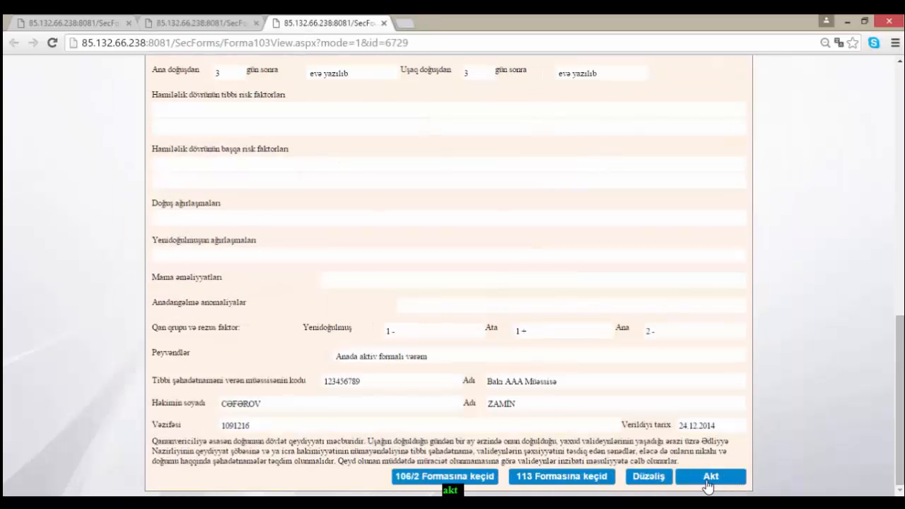
{"action": "left_click", "coordinate": [711, 477]}
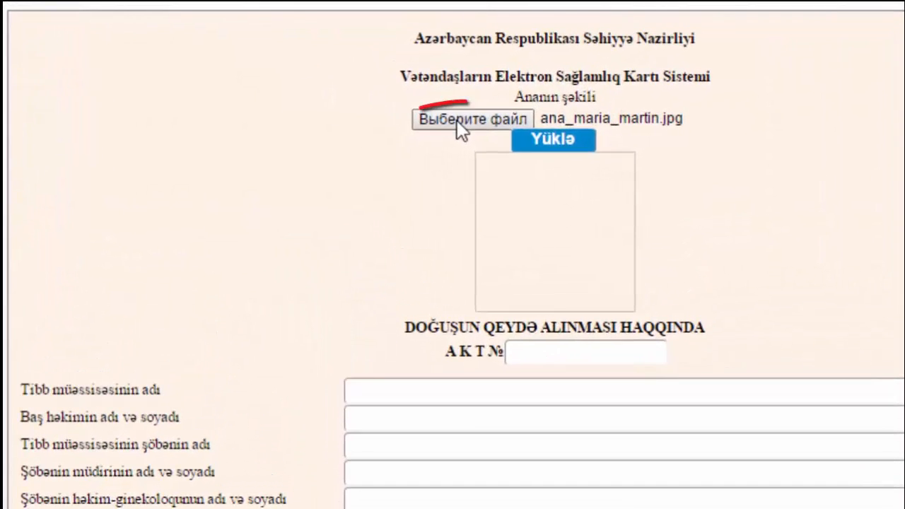
- Choose the mother's JPG photo and upload it into the AKT form
{"action": "left_click", "coordinate": [459, 120]}
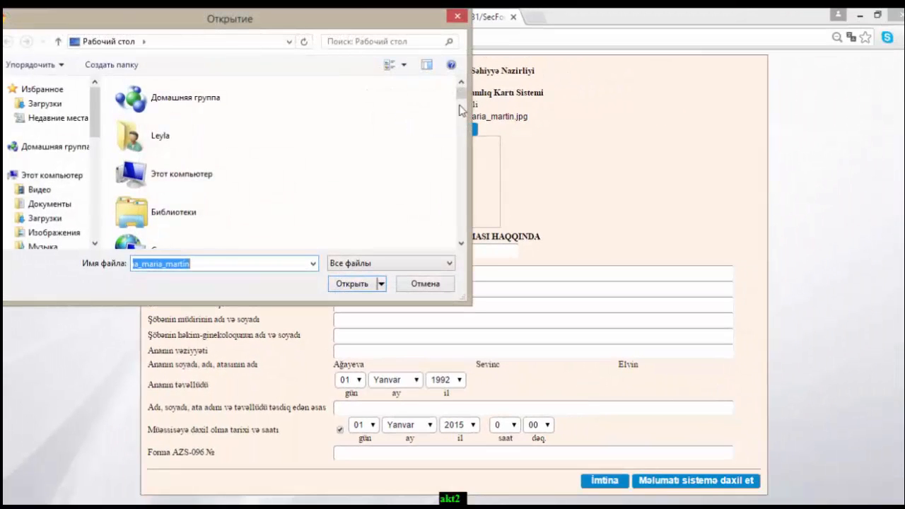
{"action": "scroll", "coordinate": [459, 113], "scroll_direction": "down", "scroll_amount": 5}
{"action": "left_click", "coordinate": [243, 137]}
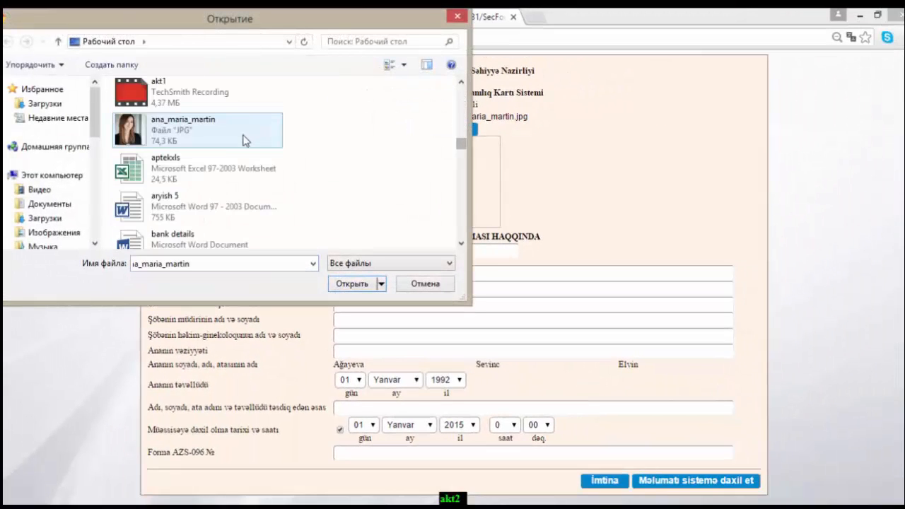
{"action": "left_click", "coordinate": [359, 284]}
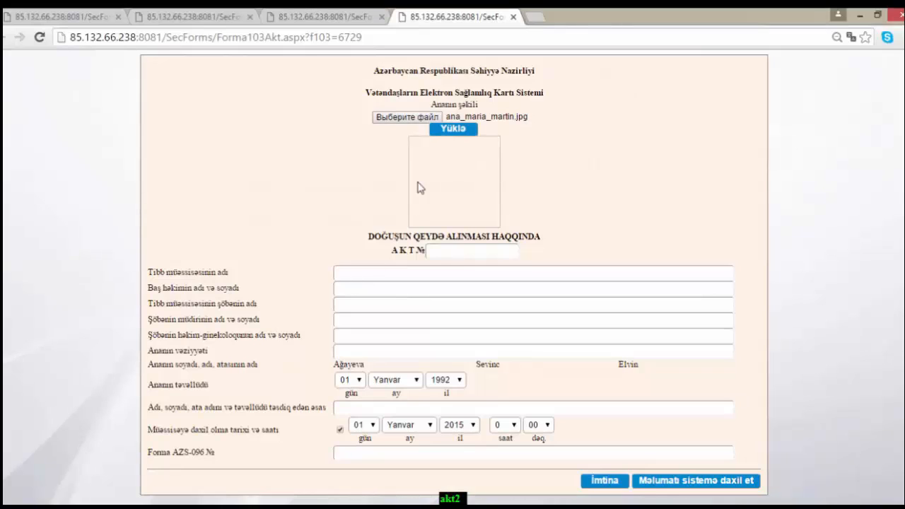
{"action": "left_click", "coordinate": [456, 134]}
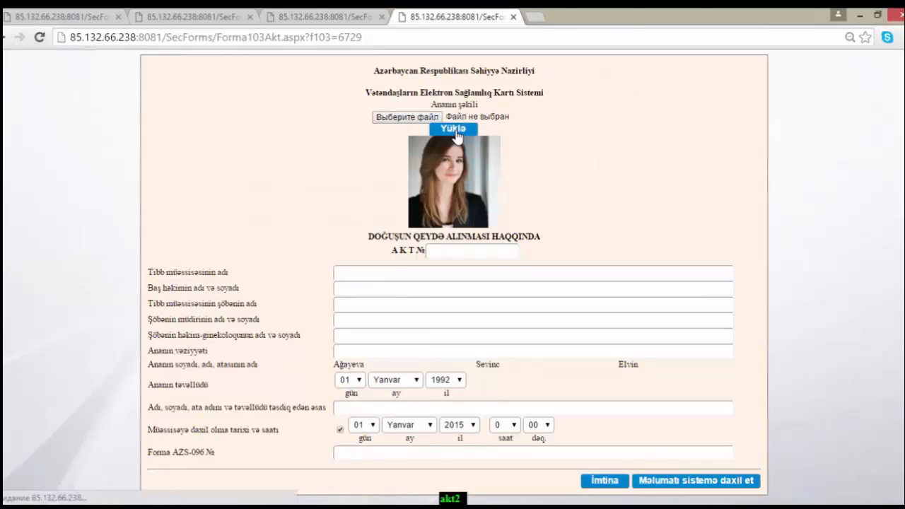
{"action": "left_click", "coordinate": [459, 255]}
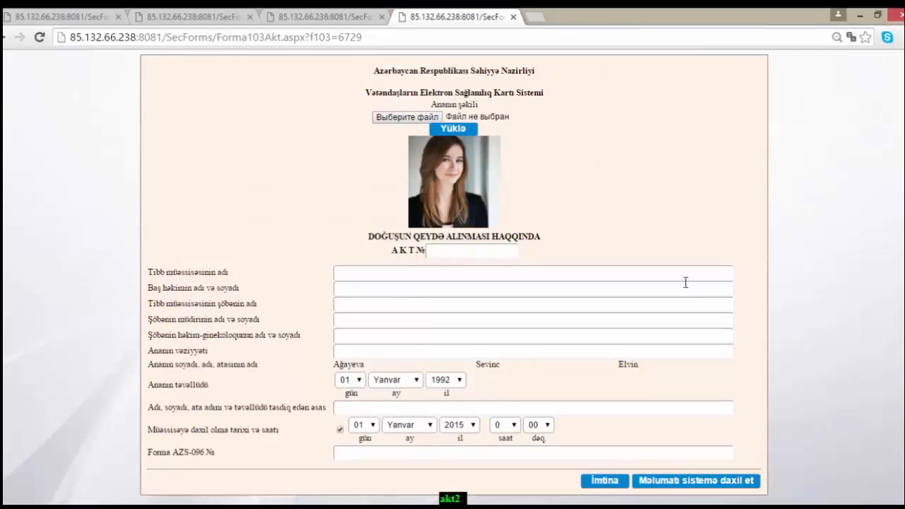
{"action": "left_click", "coordinate": [610, 225]}
- Enter AKT № 132, facility 3 saylı Doğum evi, the chief doctor's name and department Doğum
{"action": "left_click", "coordinate": [451, 253]}
{"action": "type", "text": "132"}
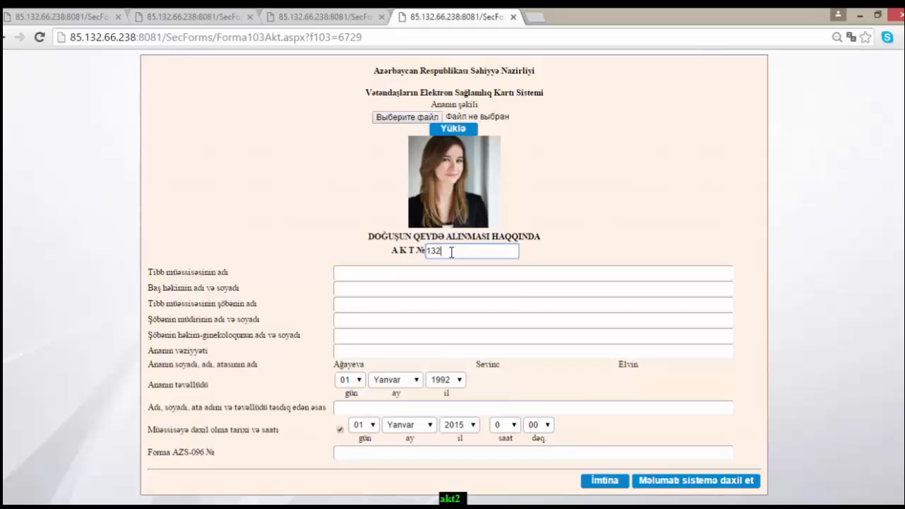
{"action": "left_click", "coordinate": [419, 271]}
{"action": "type", "text": "3 saylı Doğum evi"}
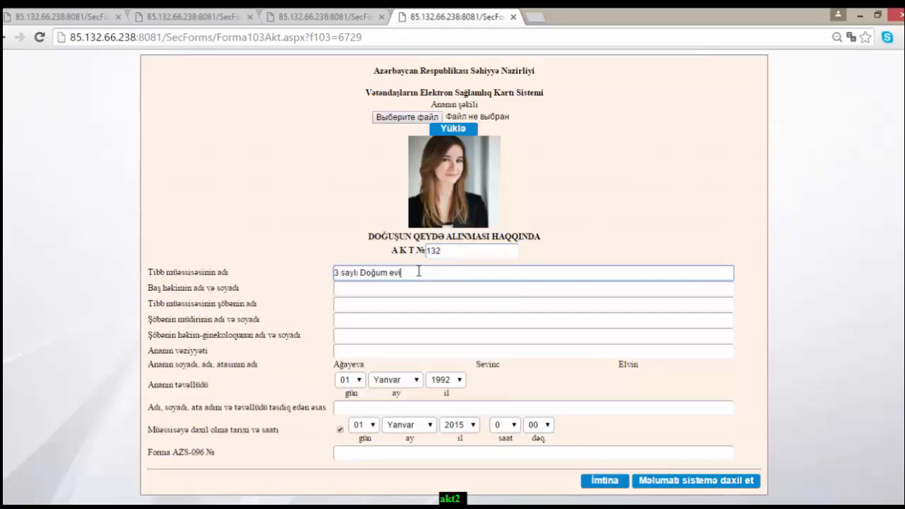
{"action": "left_click", "coordinate": [377, 292]}
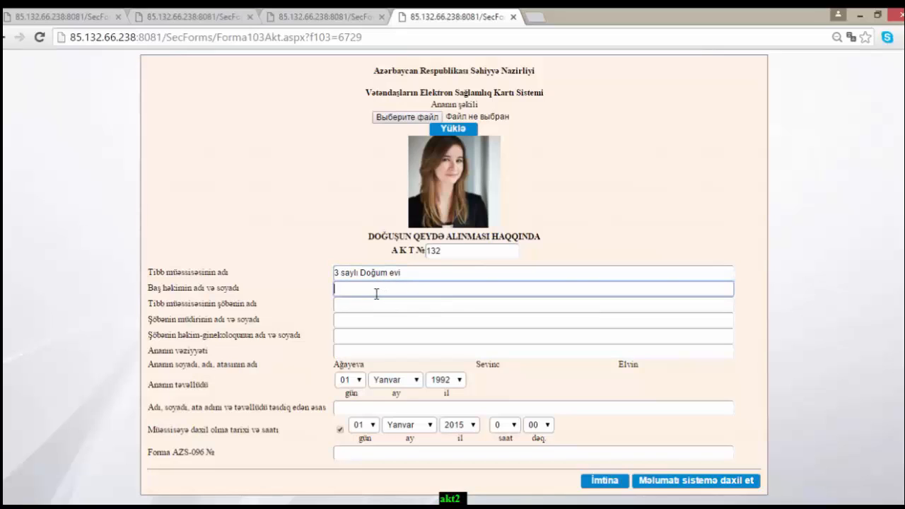
{"action": "left_click", "coordinate": [373, 309]}
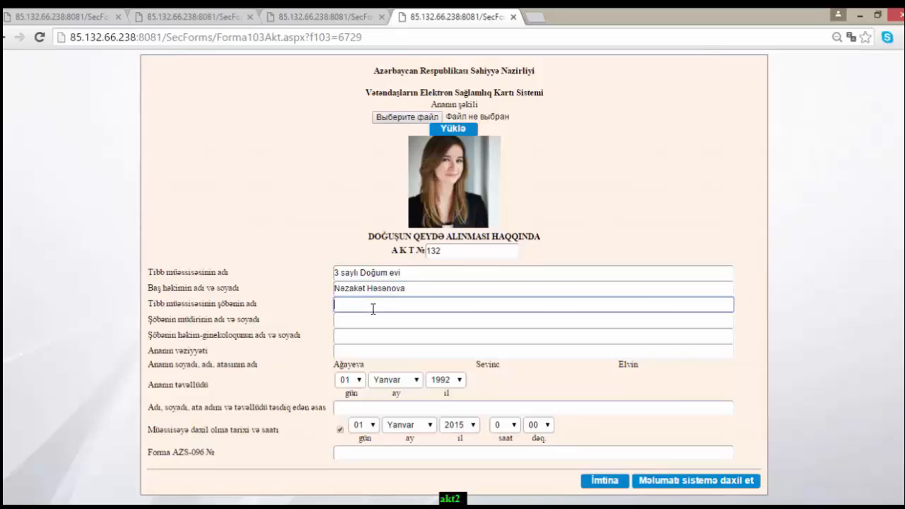
{"action": "type", "text": "Doğum"}
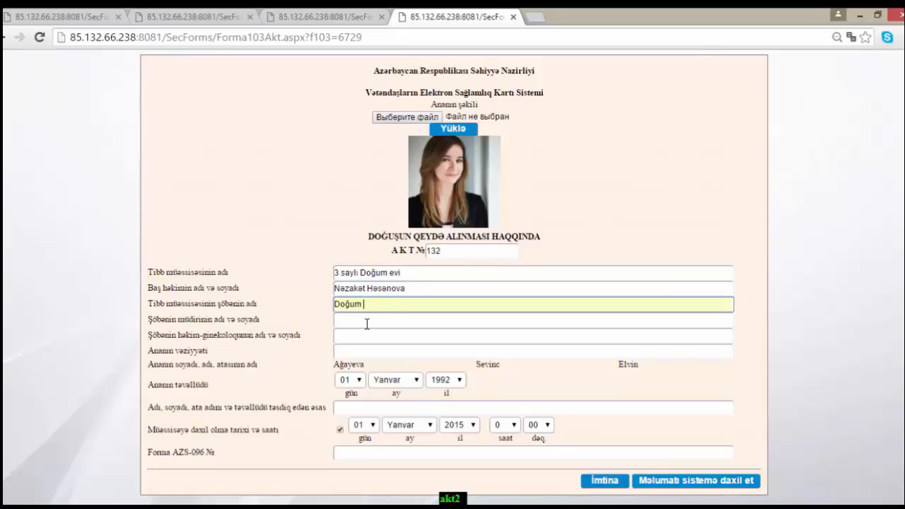
- Enter the department head's and gynecologist's names and set the mother's condition to kafi
{"action": "left_click", "coordinate": [368, 324]}
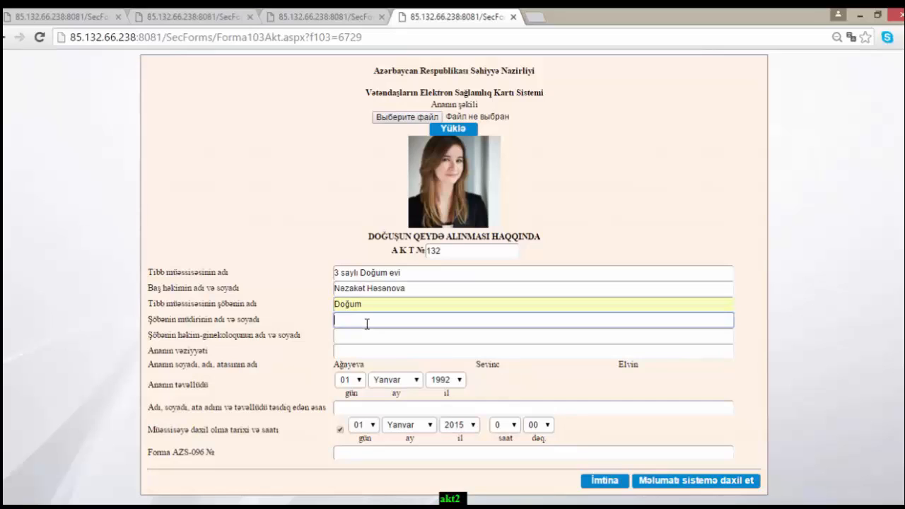
{"action": "left_click", "coordinate": [358, 339]}
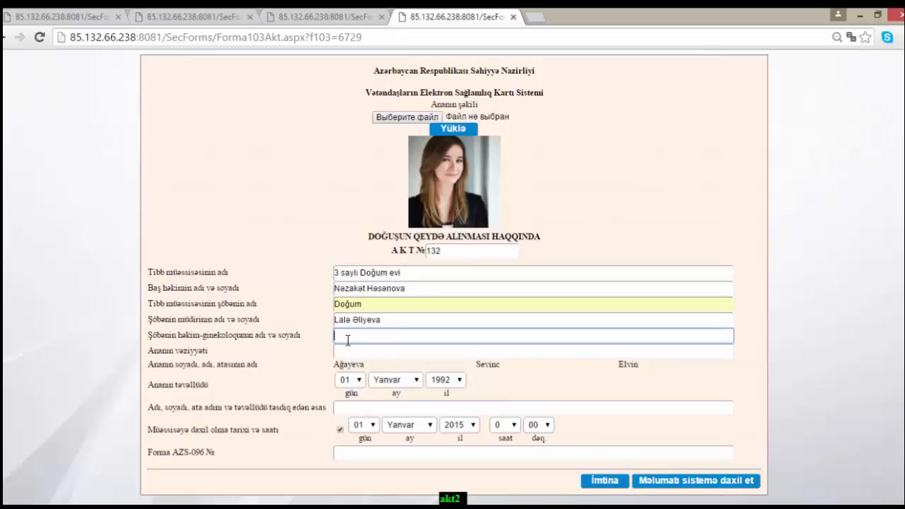
{"action": "left_click", "coordinate": [368, 352]}
{"action": "type", "text": "kaf"}
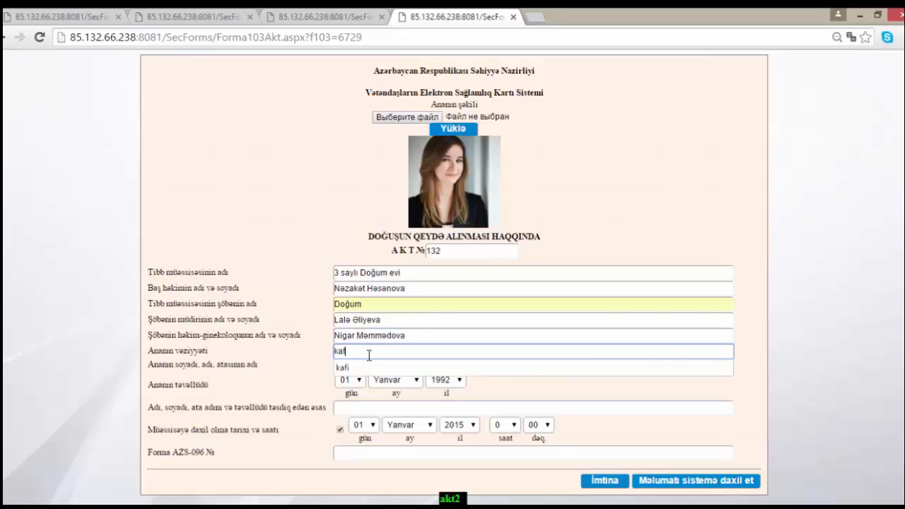
{"action": "type", "text": "i"}
{"action": "left_click", "coordinate": [315, 369]}
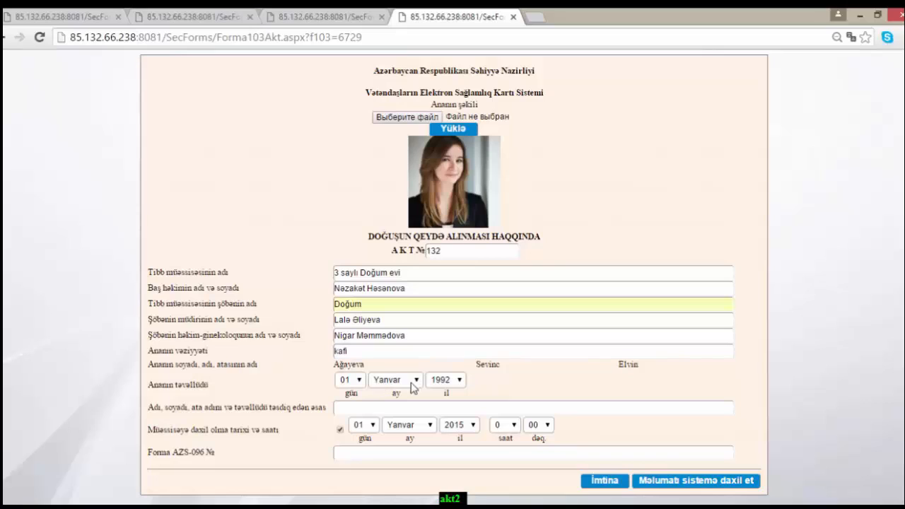
- Set admission month Dekabr and hour 16, enter Forma AZS-096 № 65, and save the act
{"action": "left_click", "coordinate": [471, 407]}
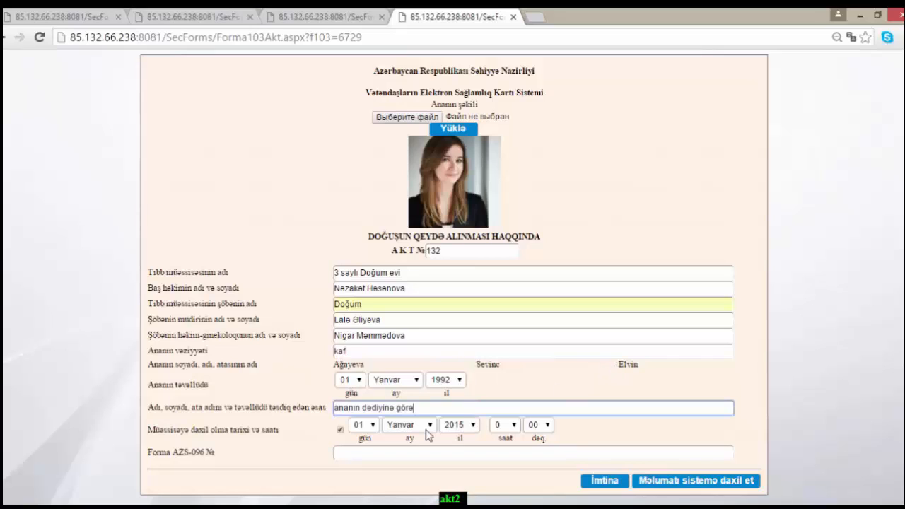
{"action": "left_click", "coordinate": [430, 426]}
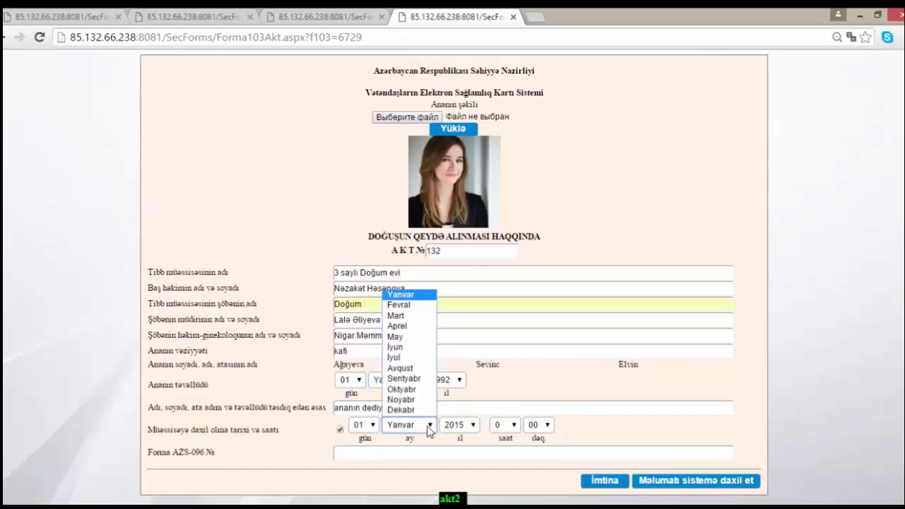
{"action": "left_click", "coordinate": [401, 410]}
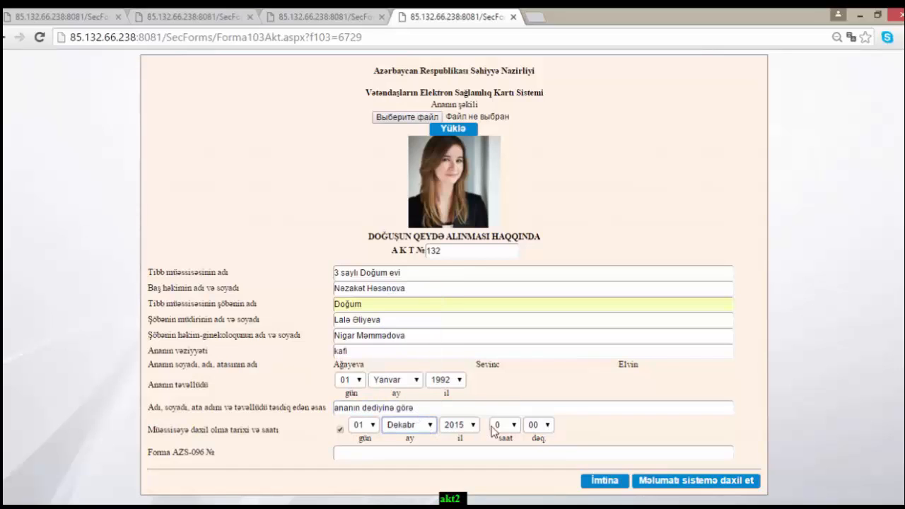
{"action": "left_click", "coordinate": [515, 430]}
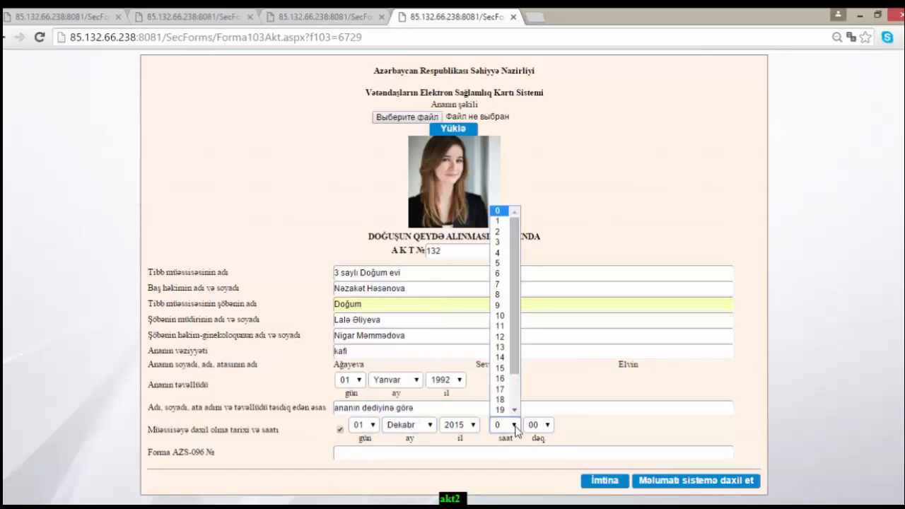
{"action": "left_click", "coordinate": [506, 386]}
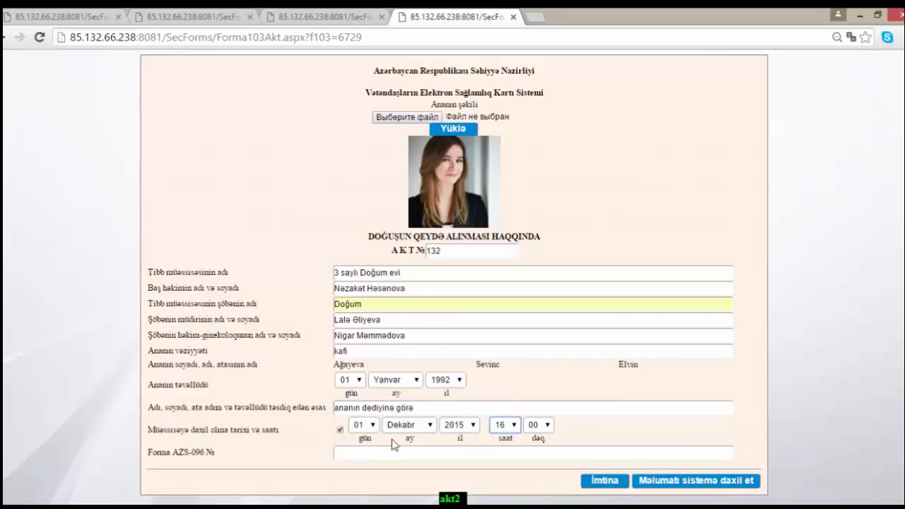
{"action": "left_click", "coordinate": [366, 452]}
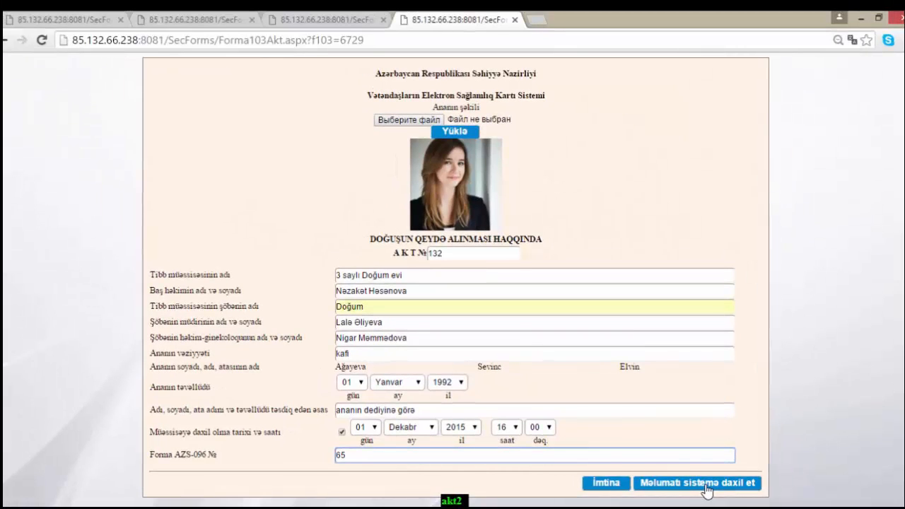
{"action": "left_click", "coordinate": [707, 488]}
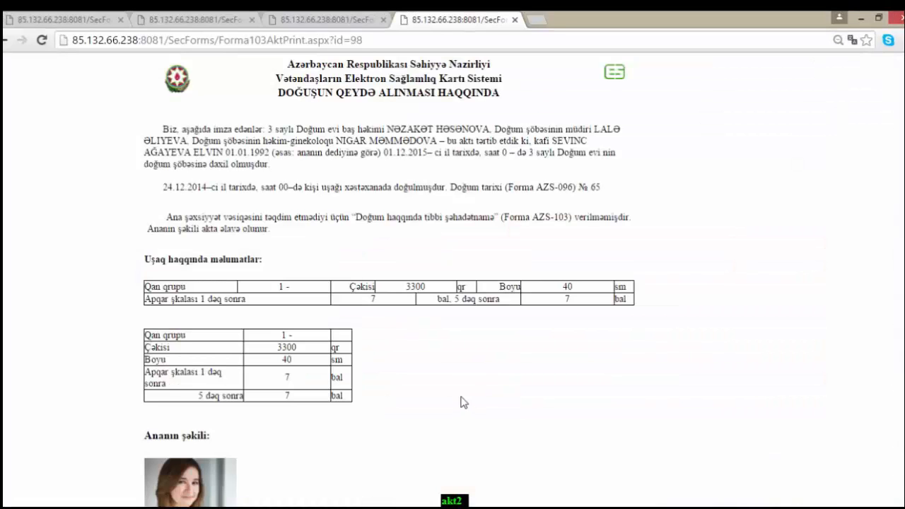